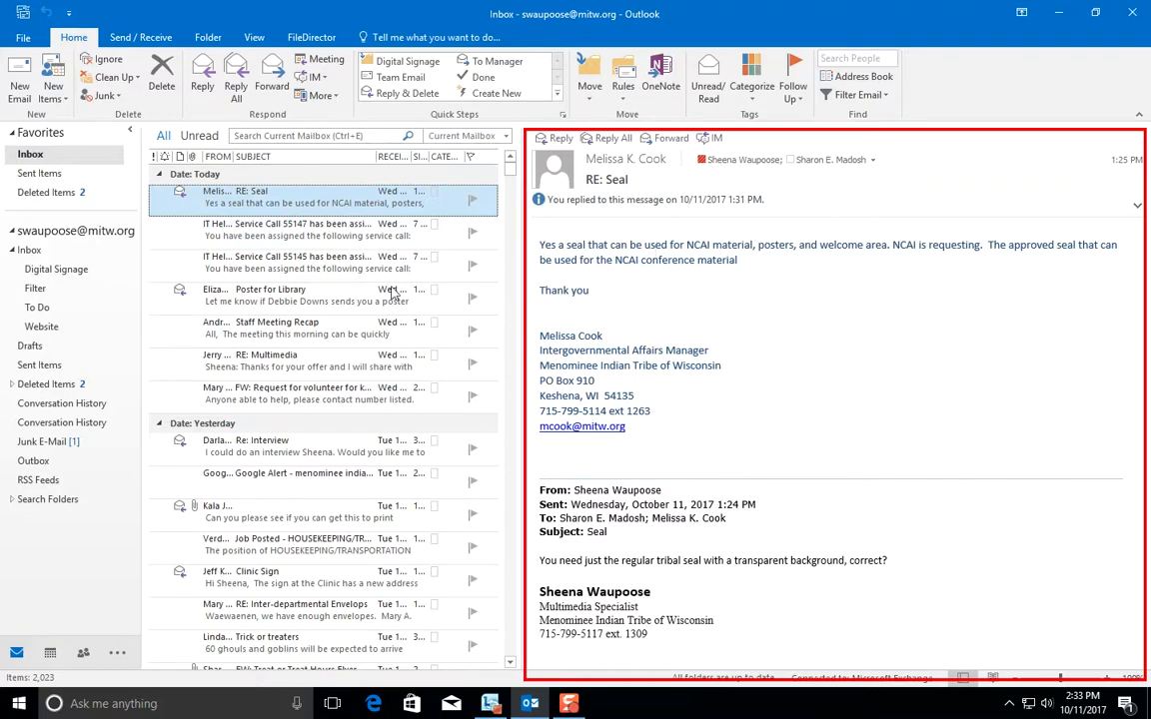
Preview the first service call message and the RE: Seal message in the inbox.
left_click(277, 227)
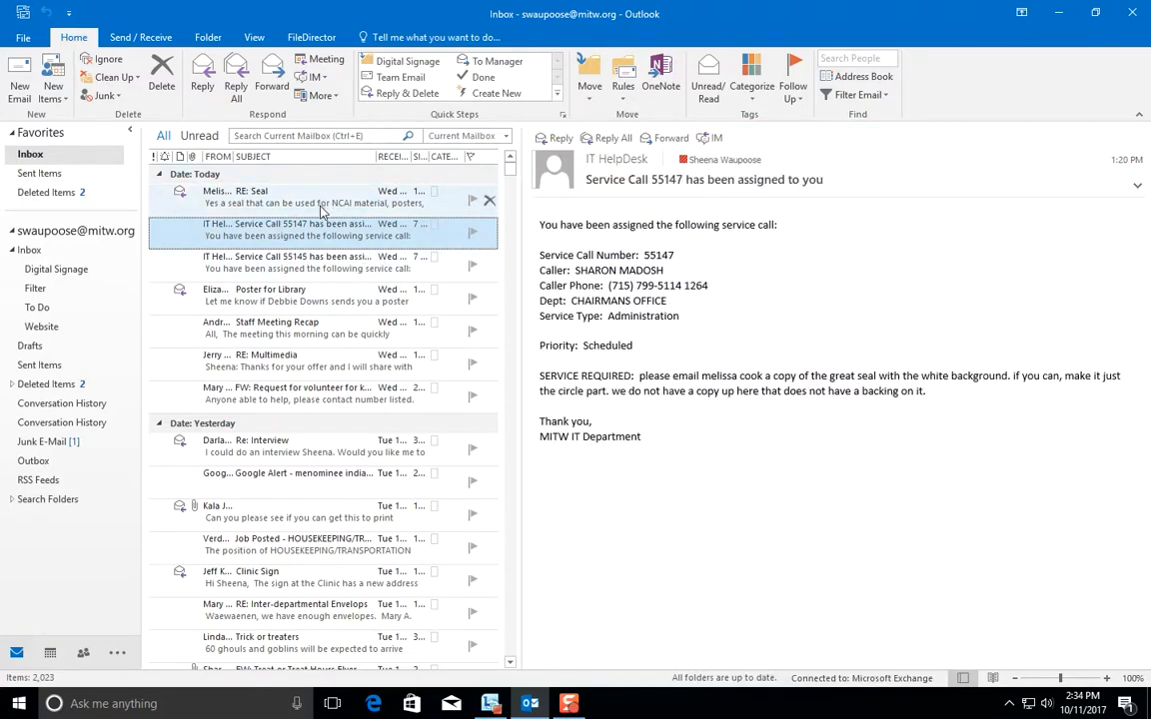
left_click(317, 197)
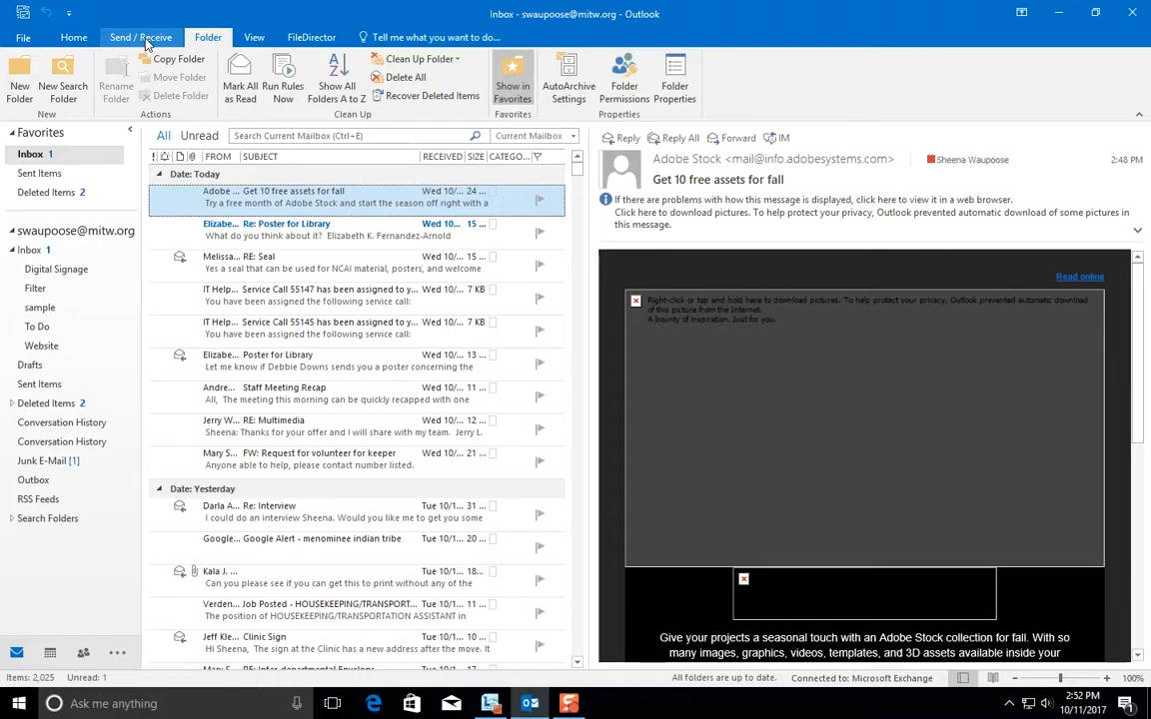
left_click(172, 42)
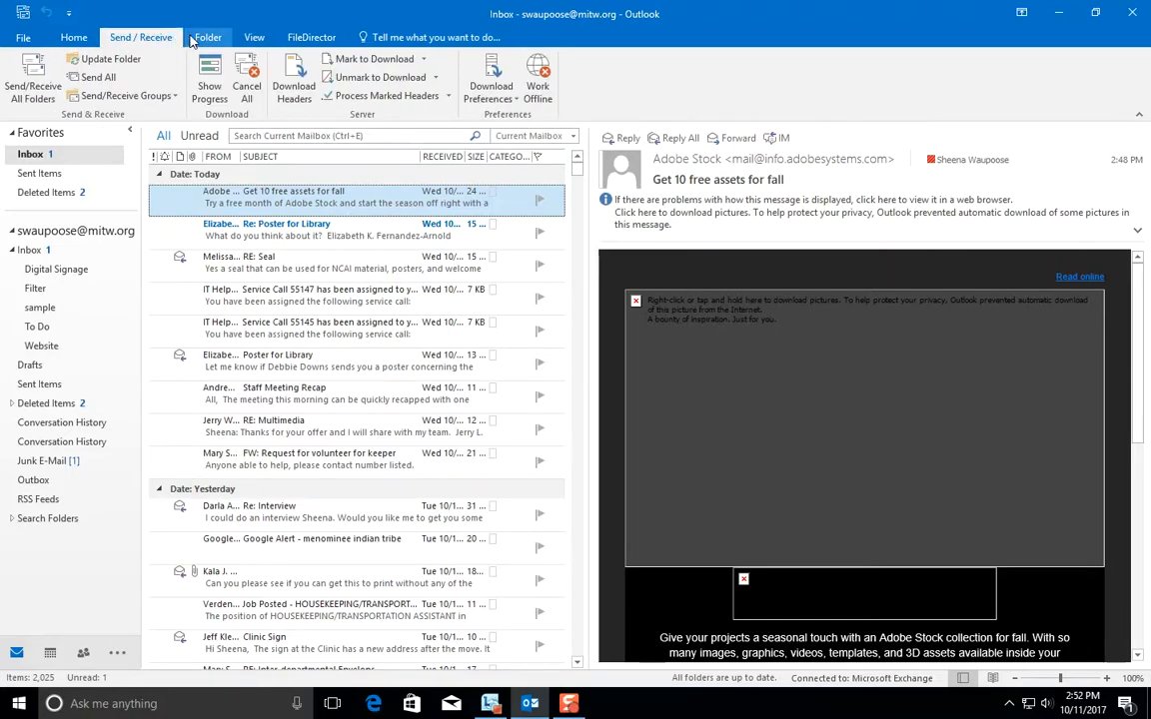
left_click(200, 40)
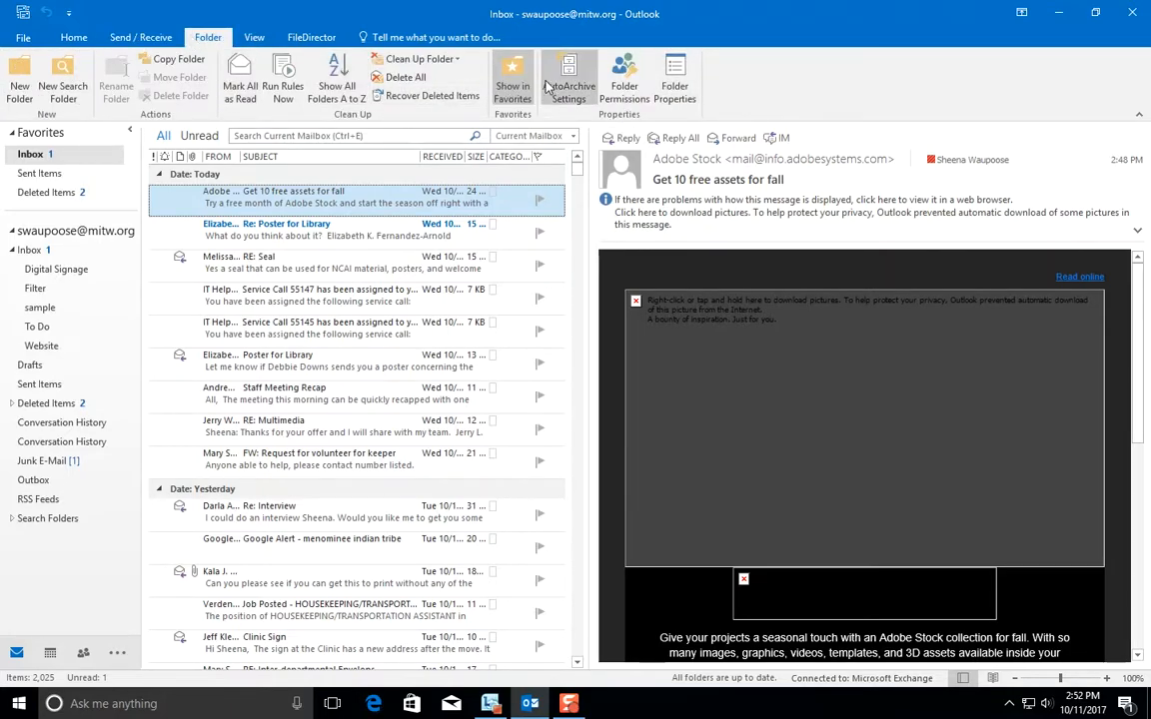
Create a new email, search the address book for a contact's first name, and add two contacts as To recipients.
left_click(84, 39)
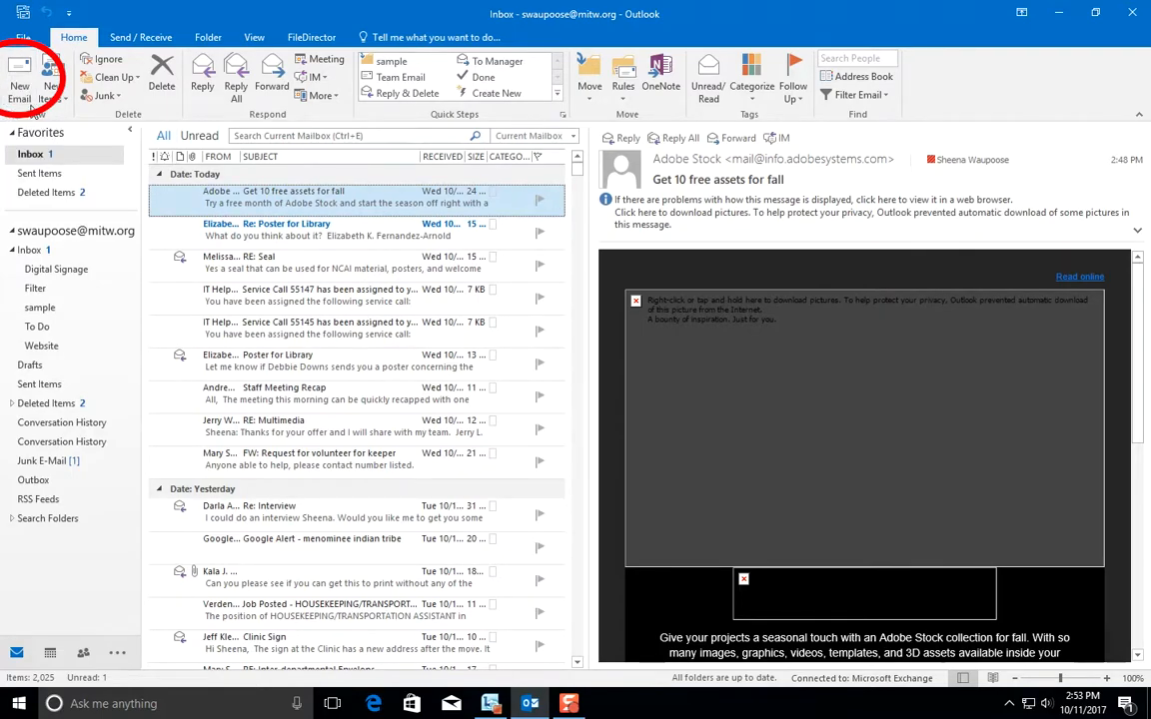
left_click(20, 80)
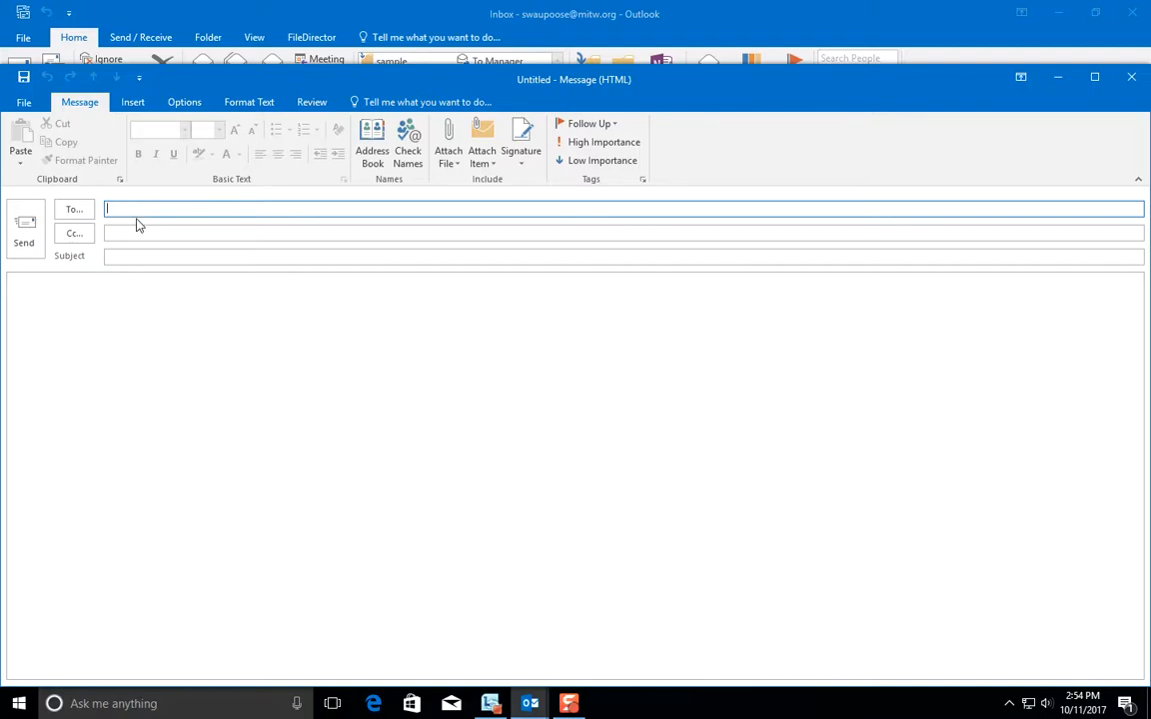
left_click(80, 216)
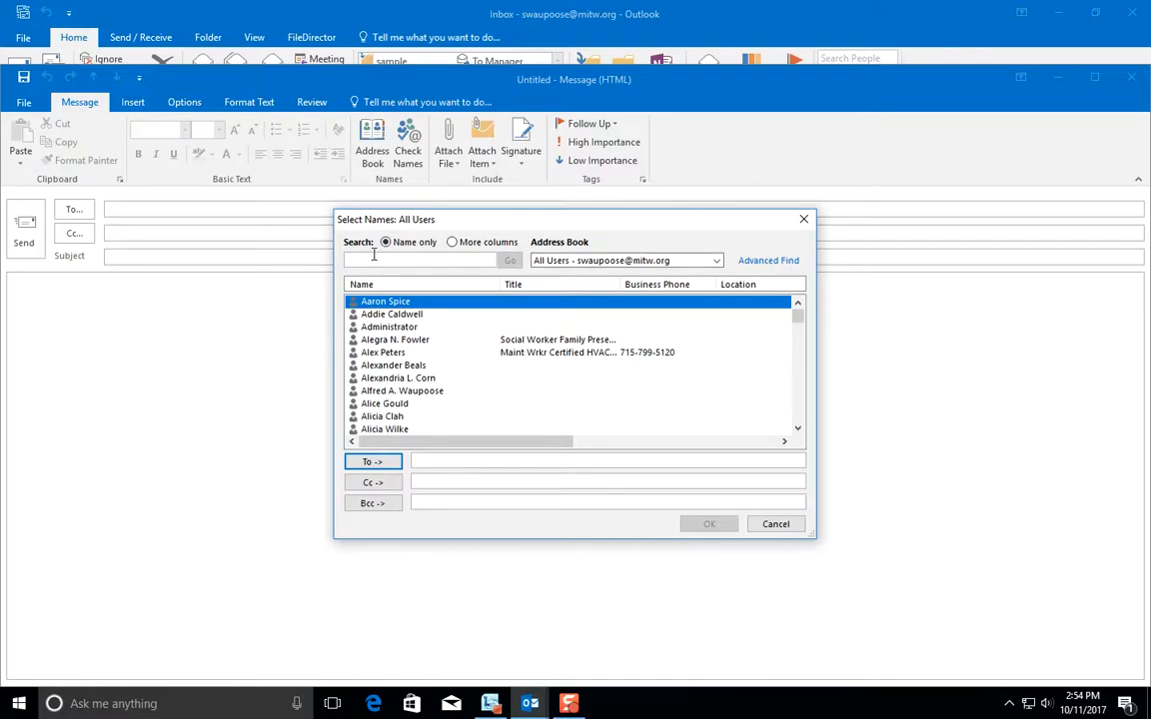
type("ina")
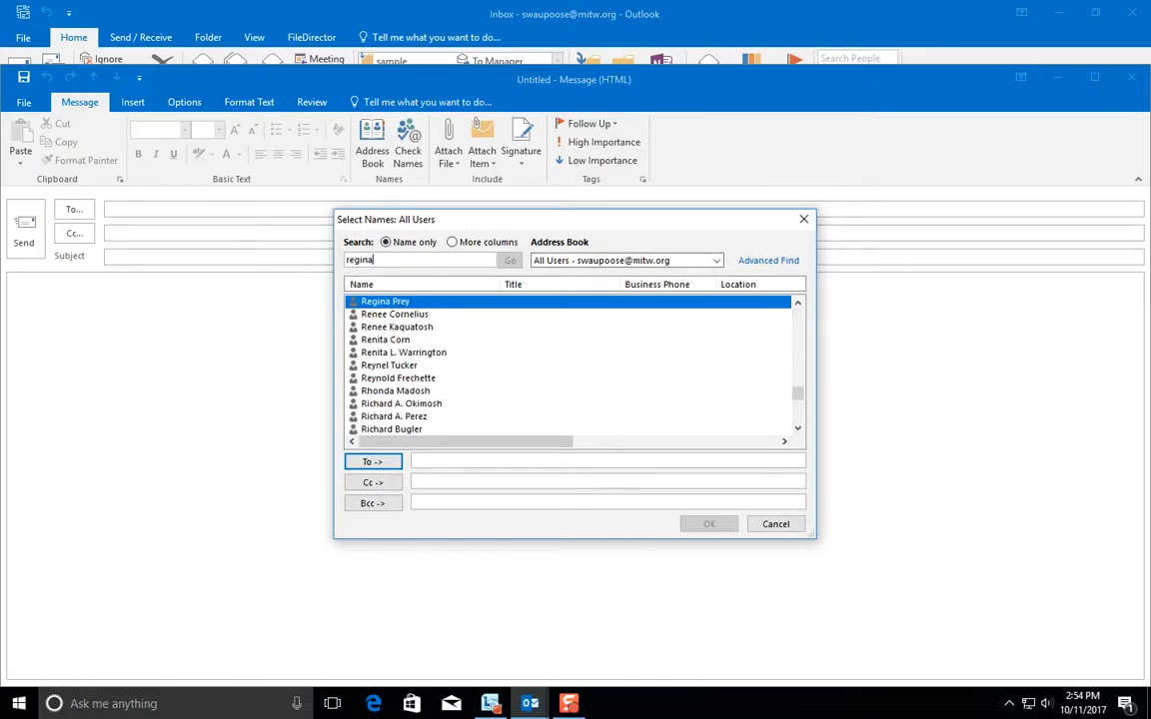
double_click(435, 316)
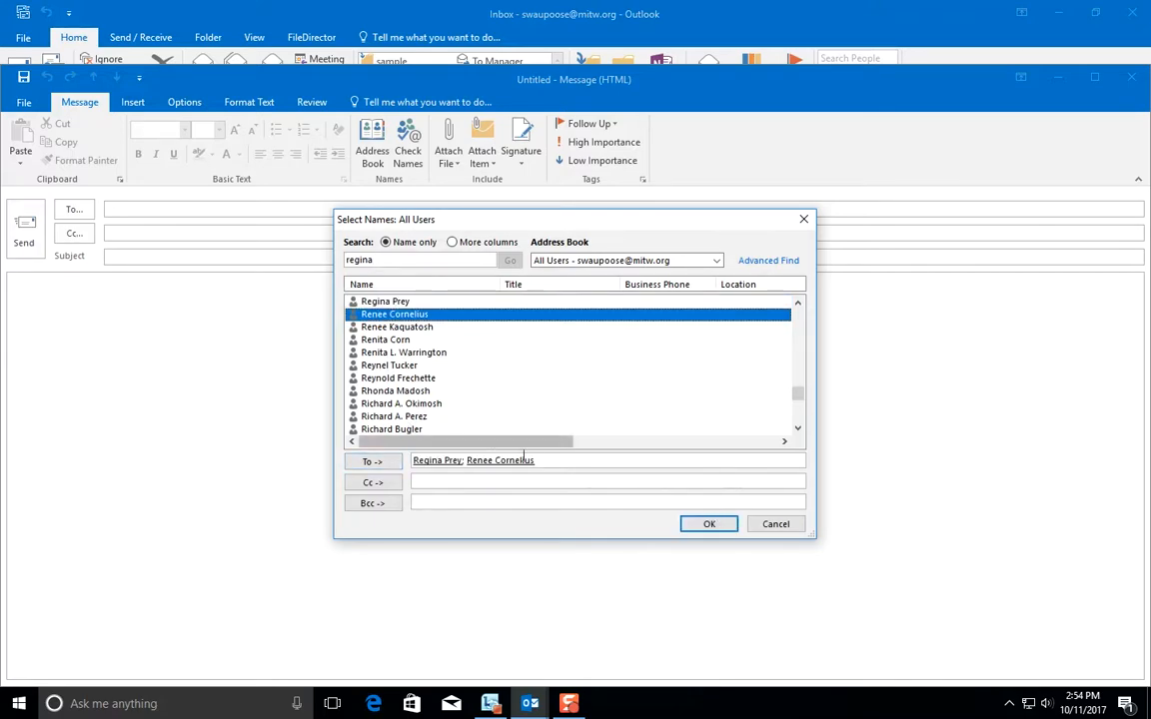
left_click(716, 524)
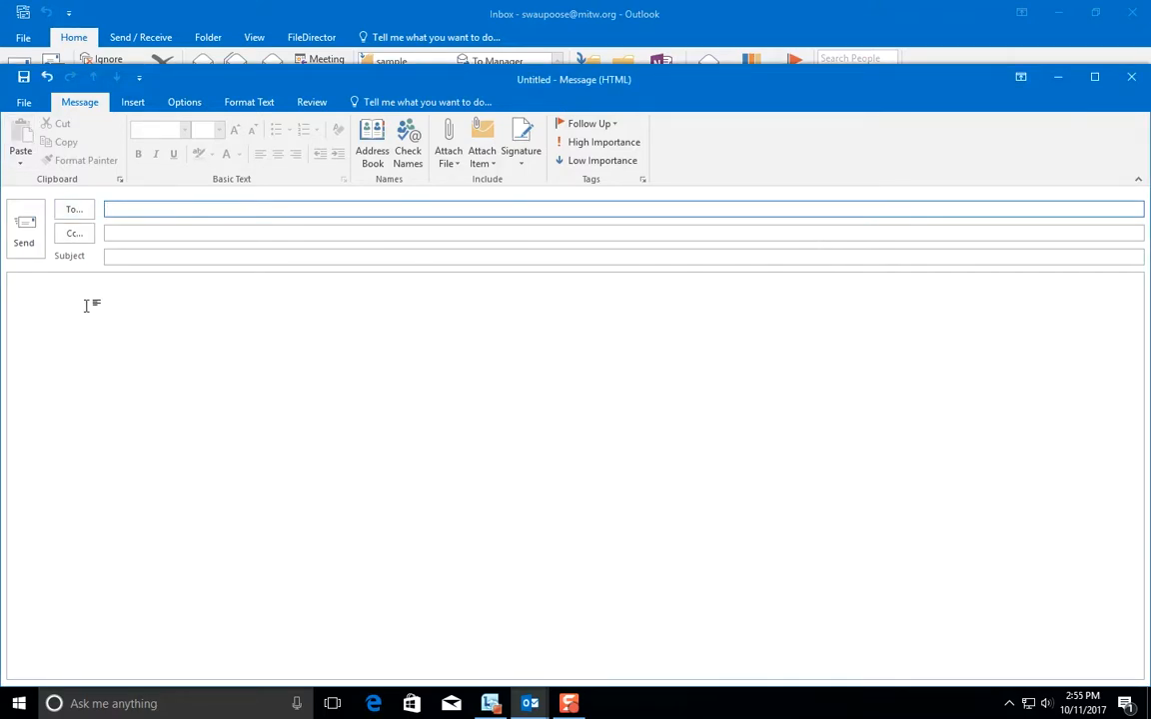
Go to the new email's subject line and message body, and send the email.
left_click(123, 257)
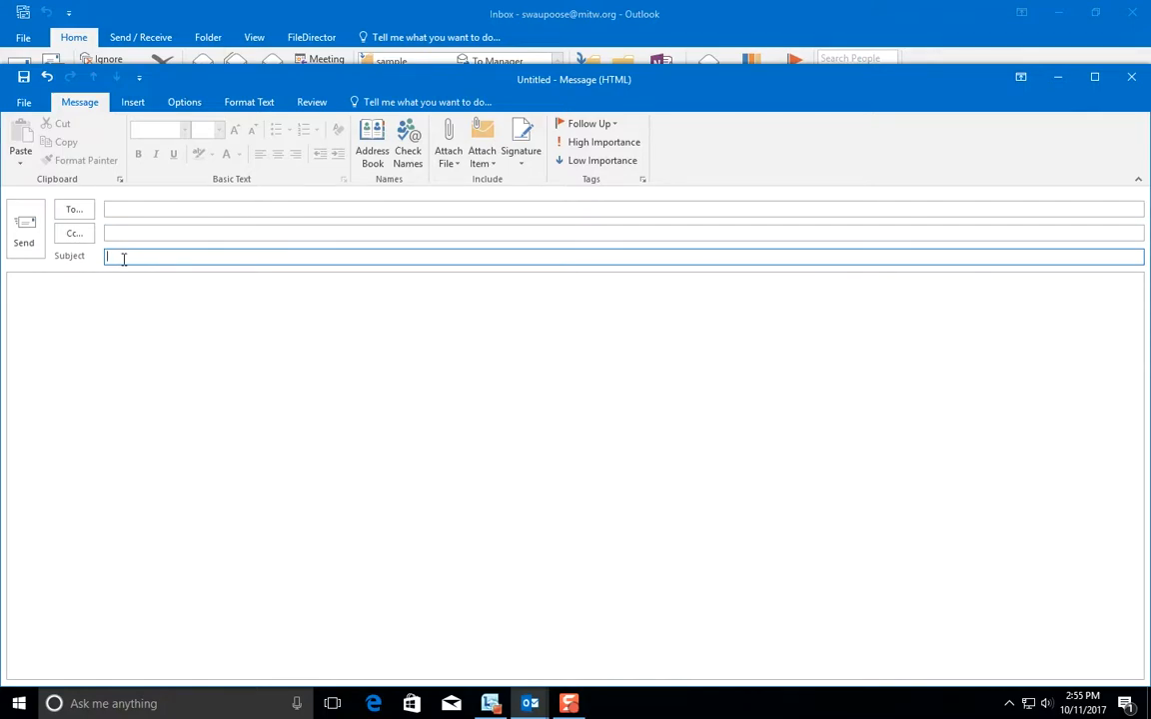
left_click(218, 284)
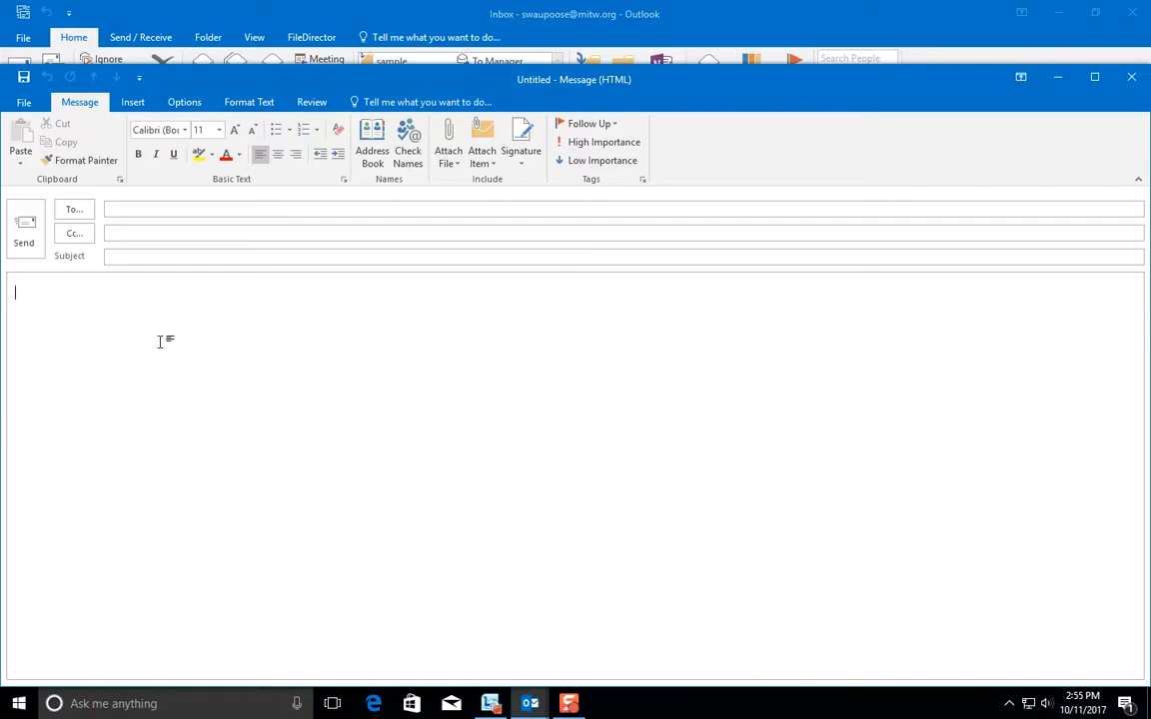
left_click(25, 222)
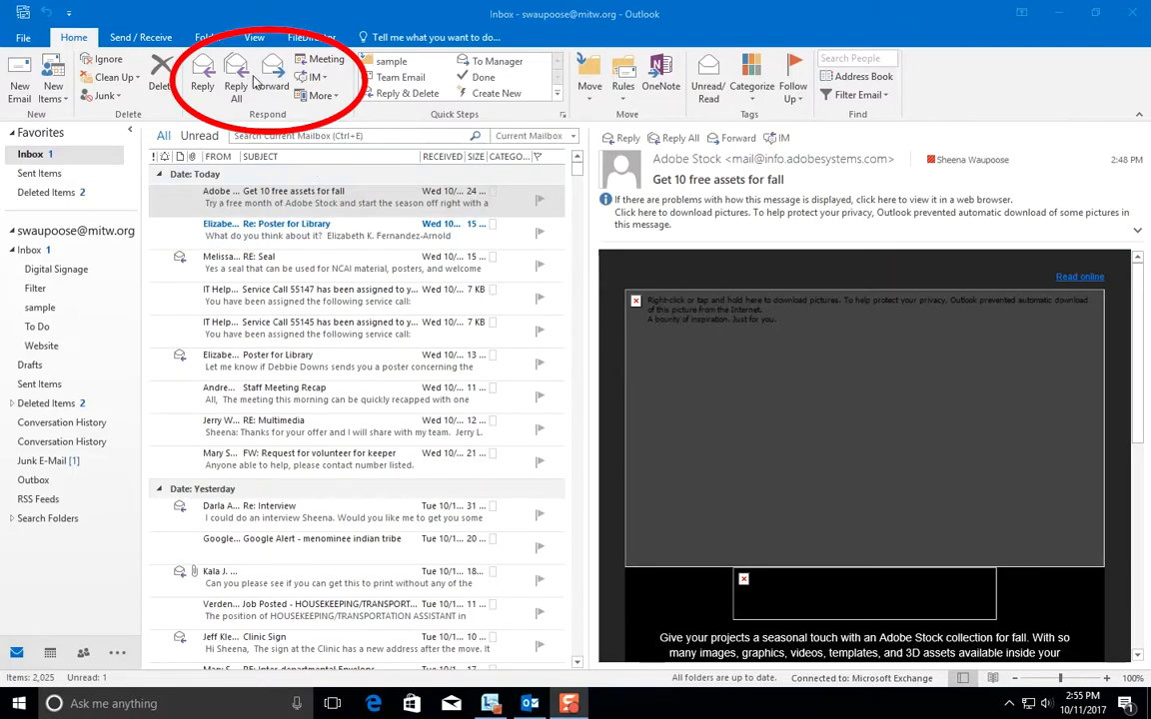
Start a reply to the RE: Seal message, pop it out into its own window, and close it without sending.
left_click(339, 262)
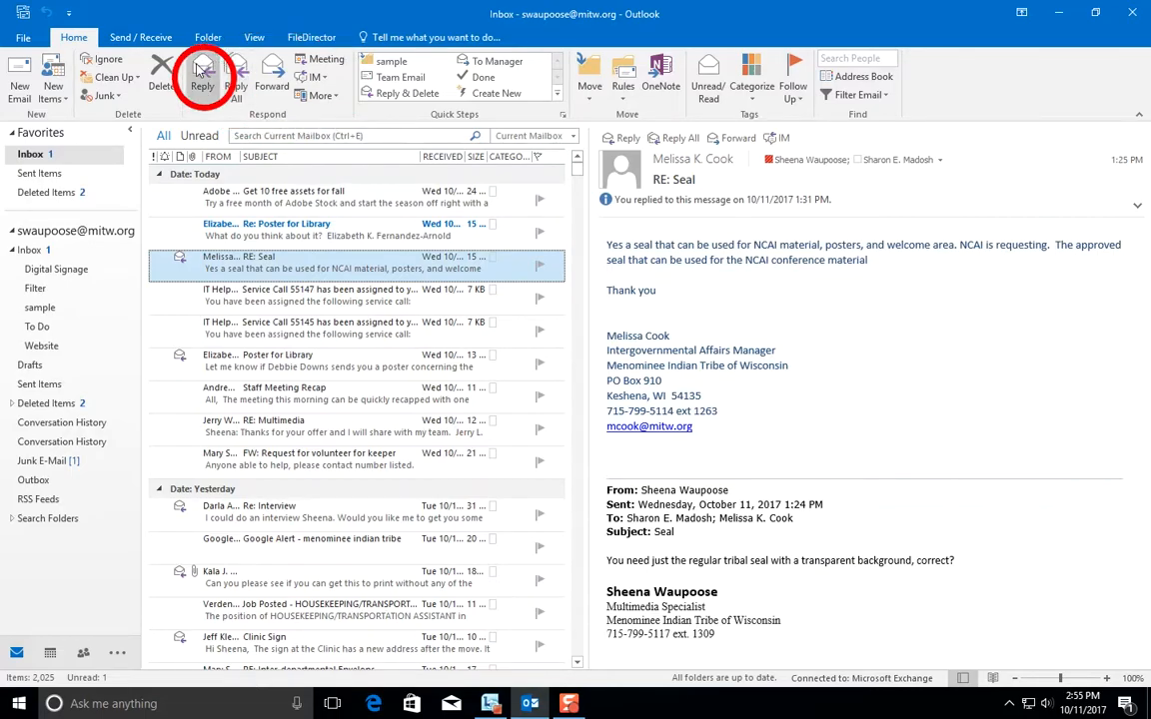
left_click(208, 92)
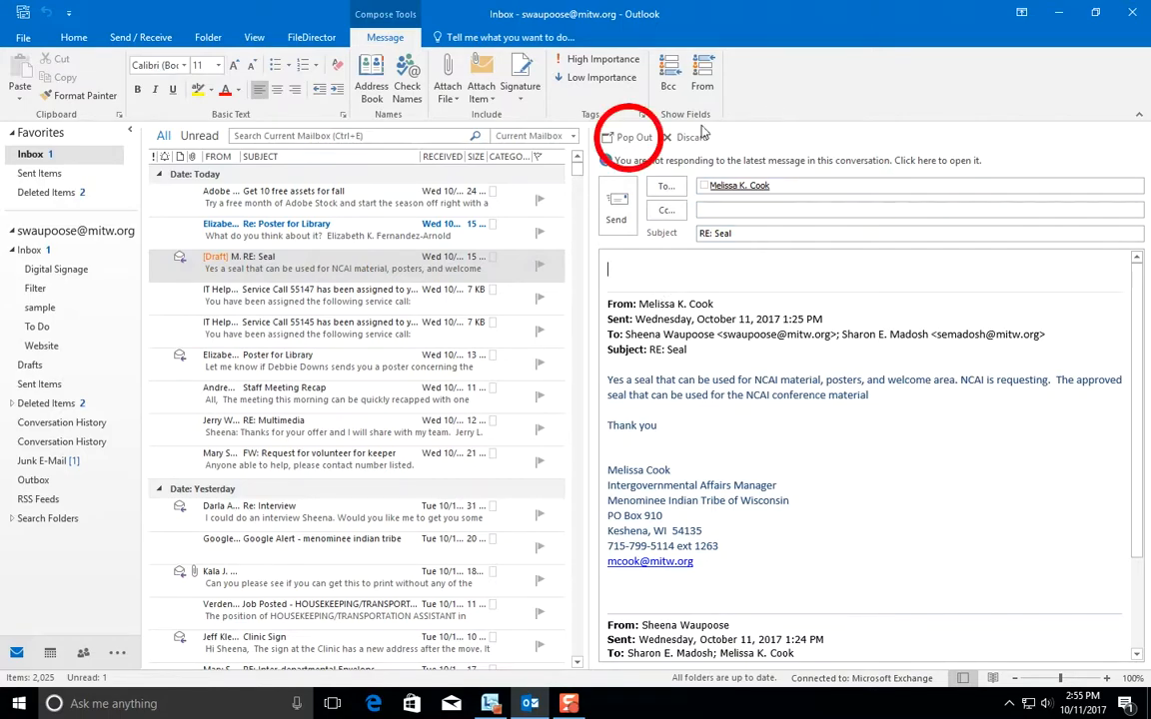
left_click(613, 138)
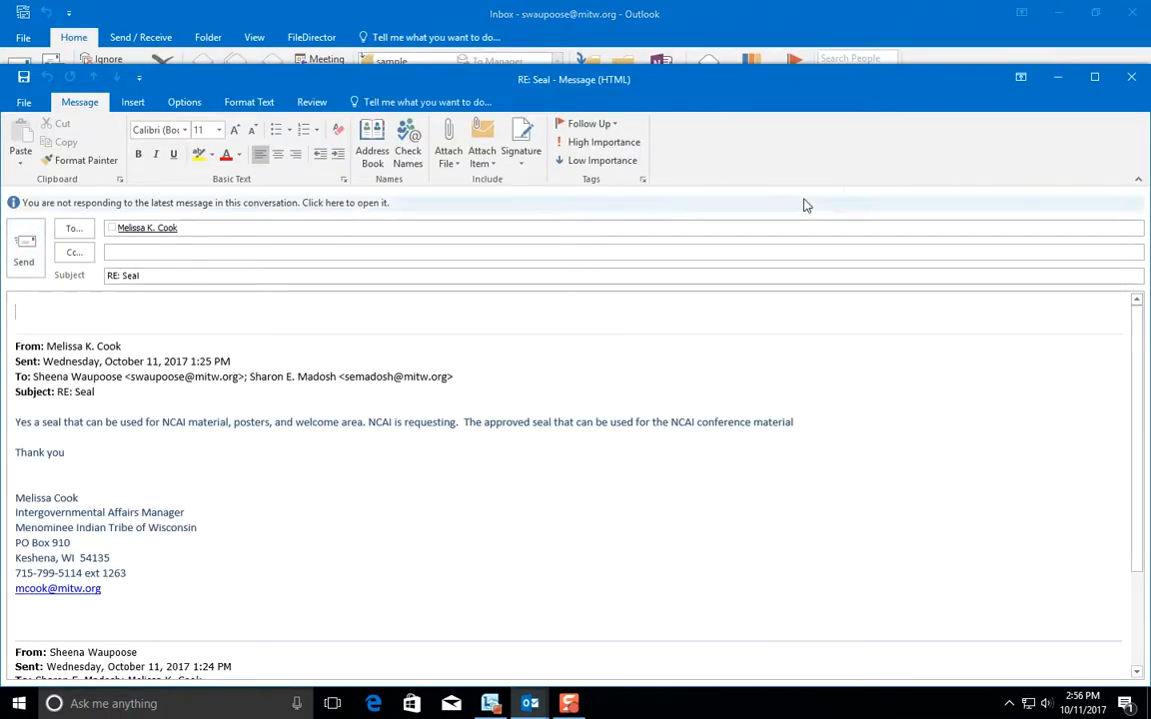
left_click(1127, 77)
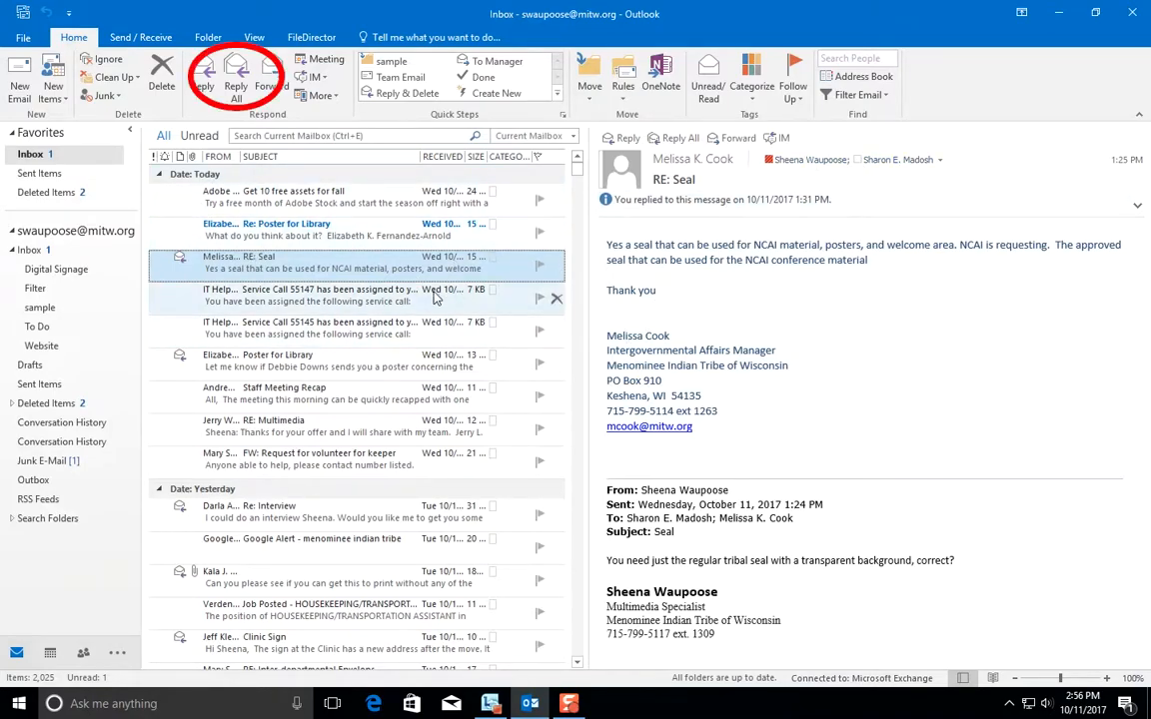
Start a reply to everyone on the RE: Seal message and discard the draft.
left_click(236, 80)
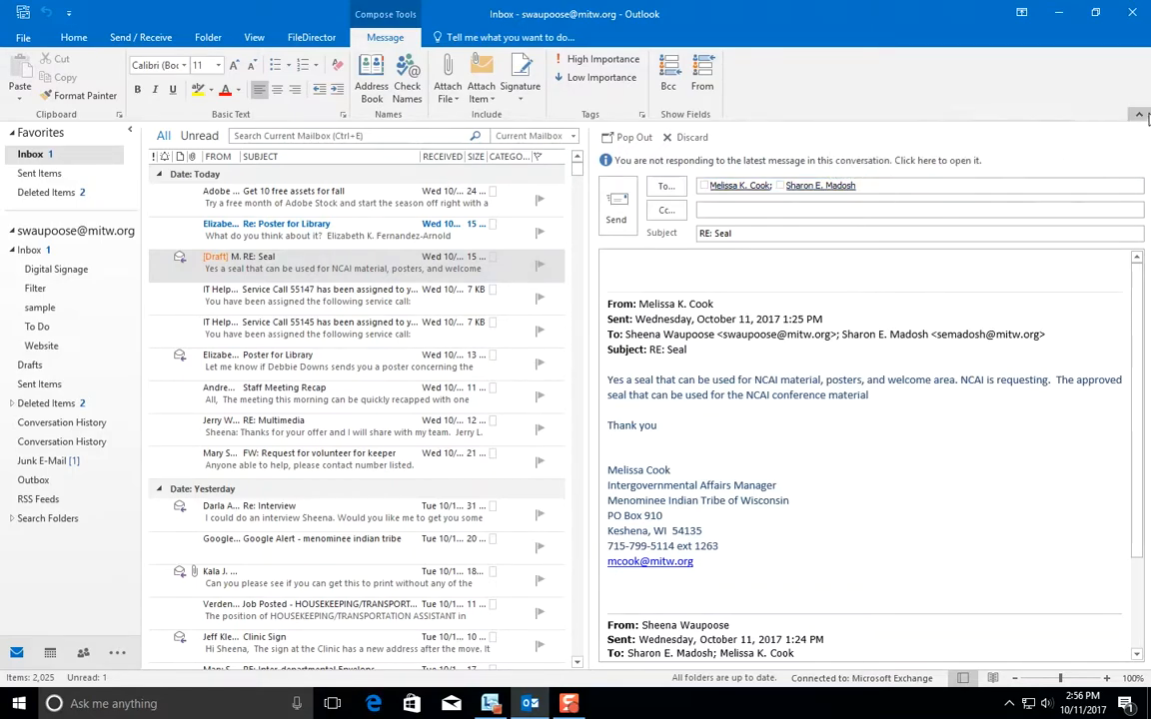
left_click(690, 140)
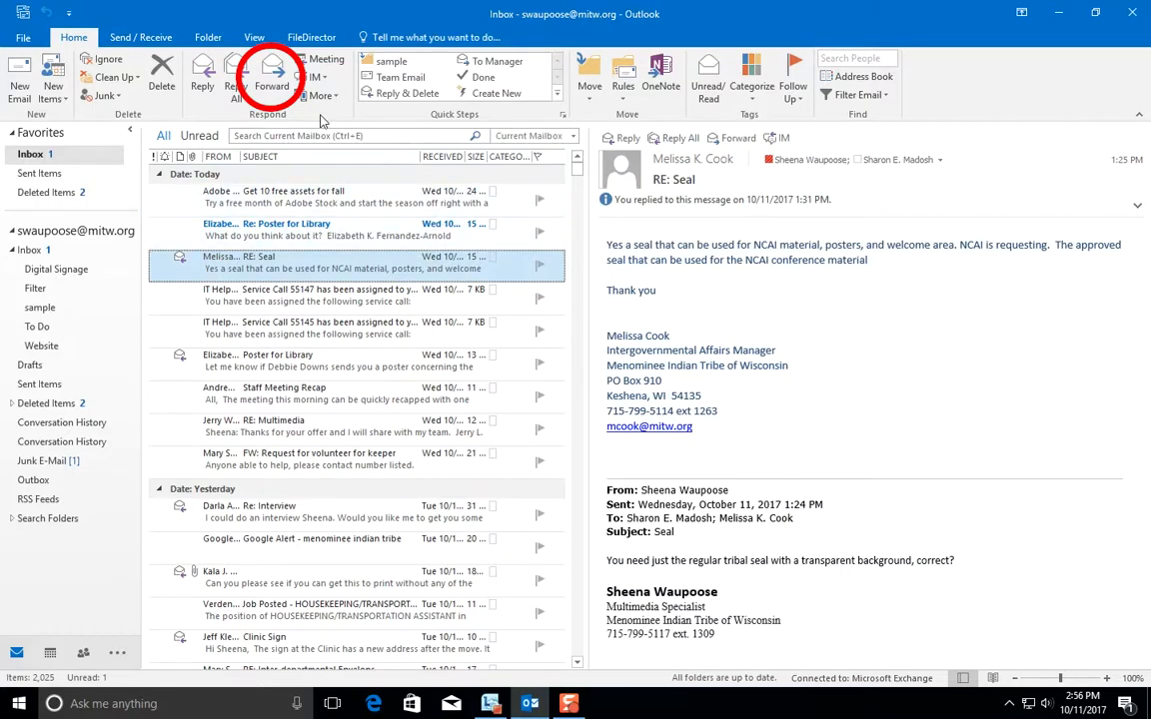
Start forwarding the RE: Seal message, look up recipients in the address book, and cancel the selection.
left_click(271, 88)
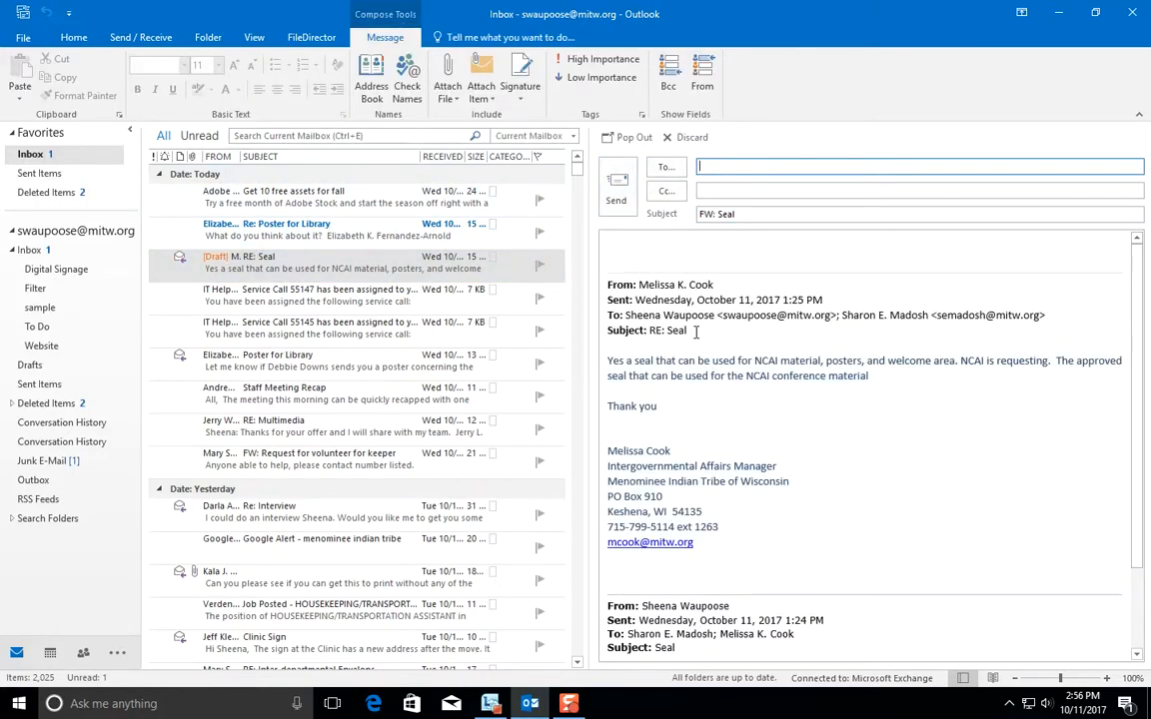
left_click(683, 185)
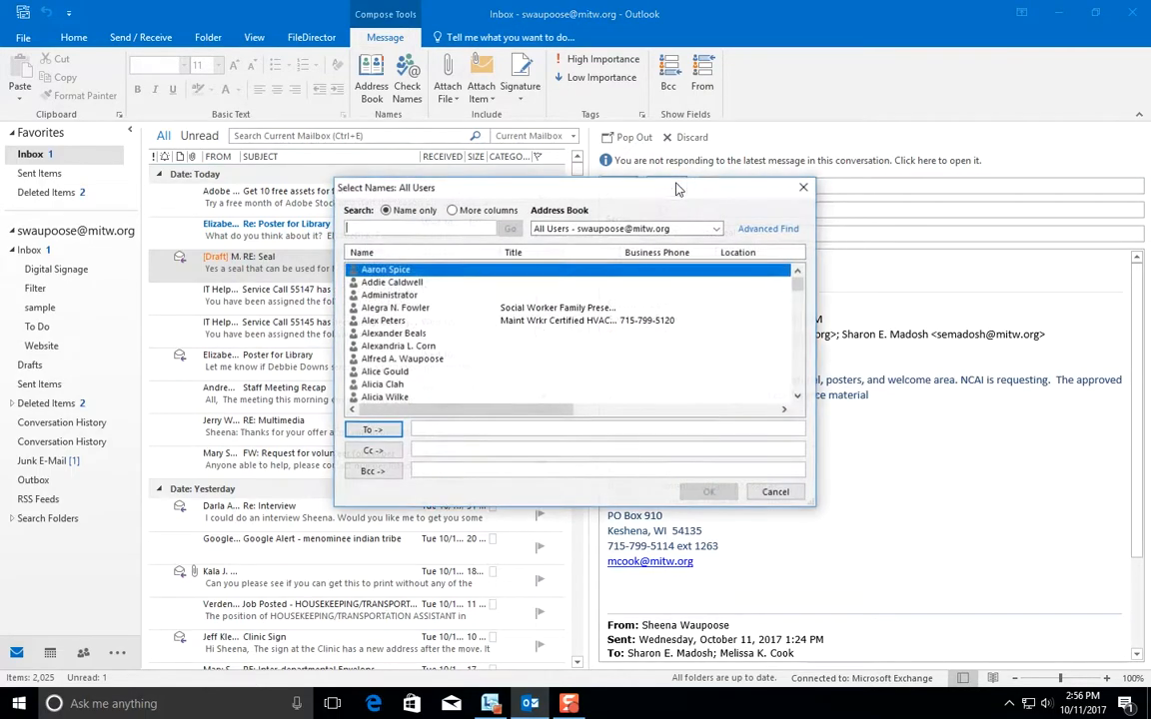
left_click(773, 492)
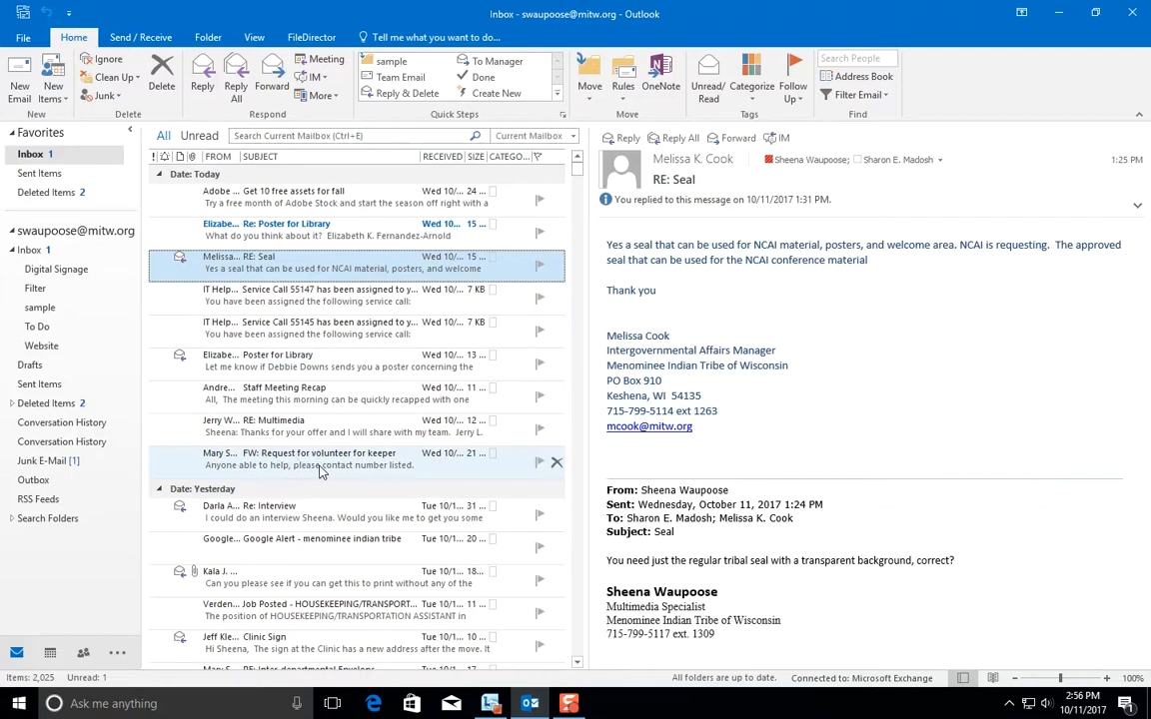
Try saving the cultprev2017final9.pub attachment to the H: drive, cancel it, and try the option to save all attachments.
left_click(297, 582)
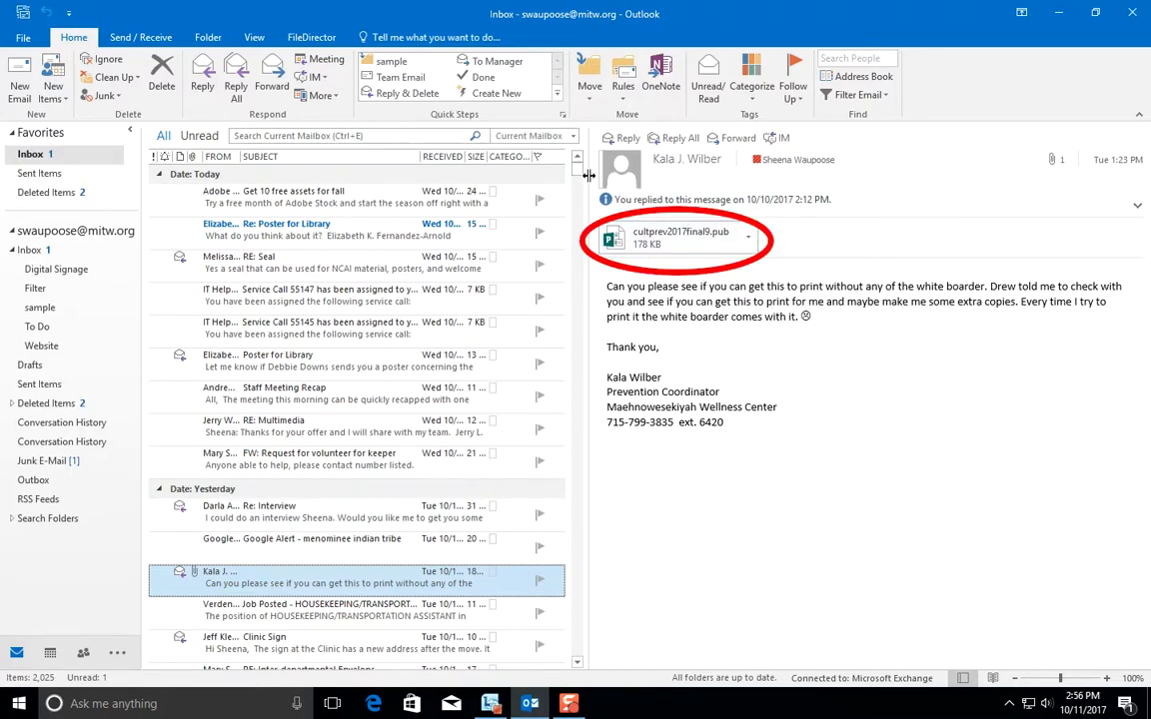
left_click(673, 244)
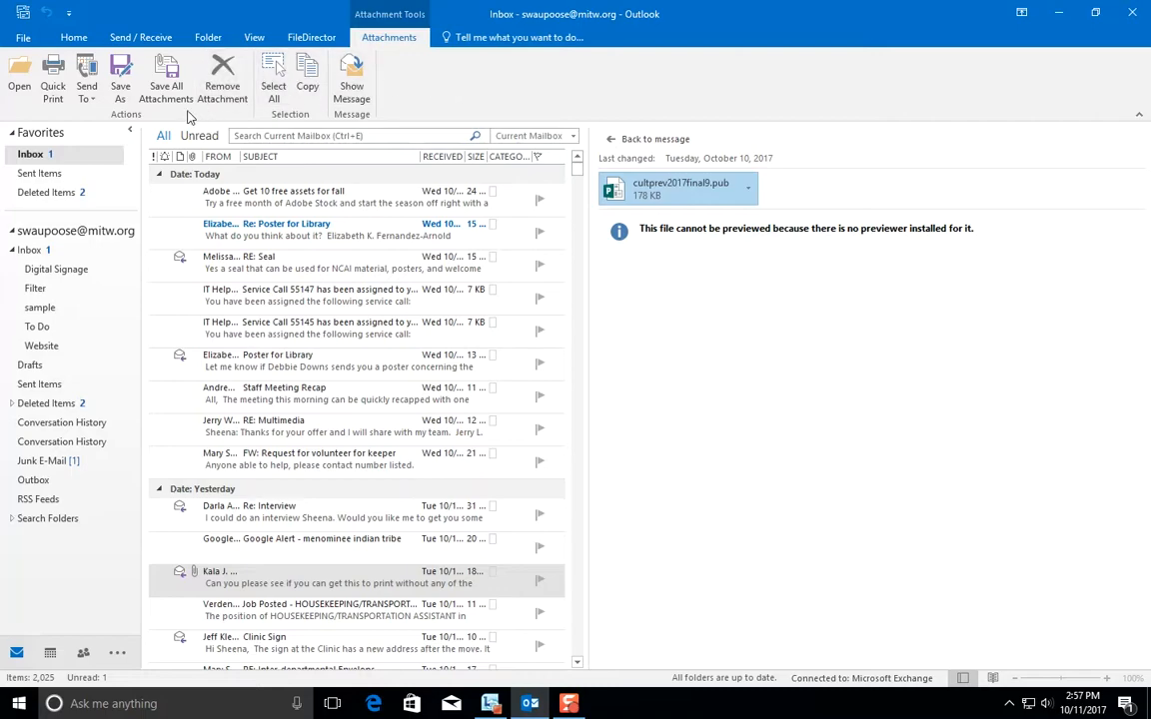
left_click(121, 93)
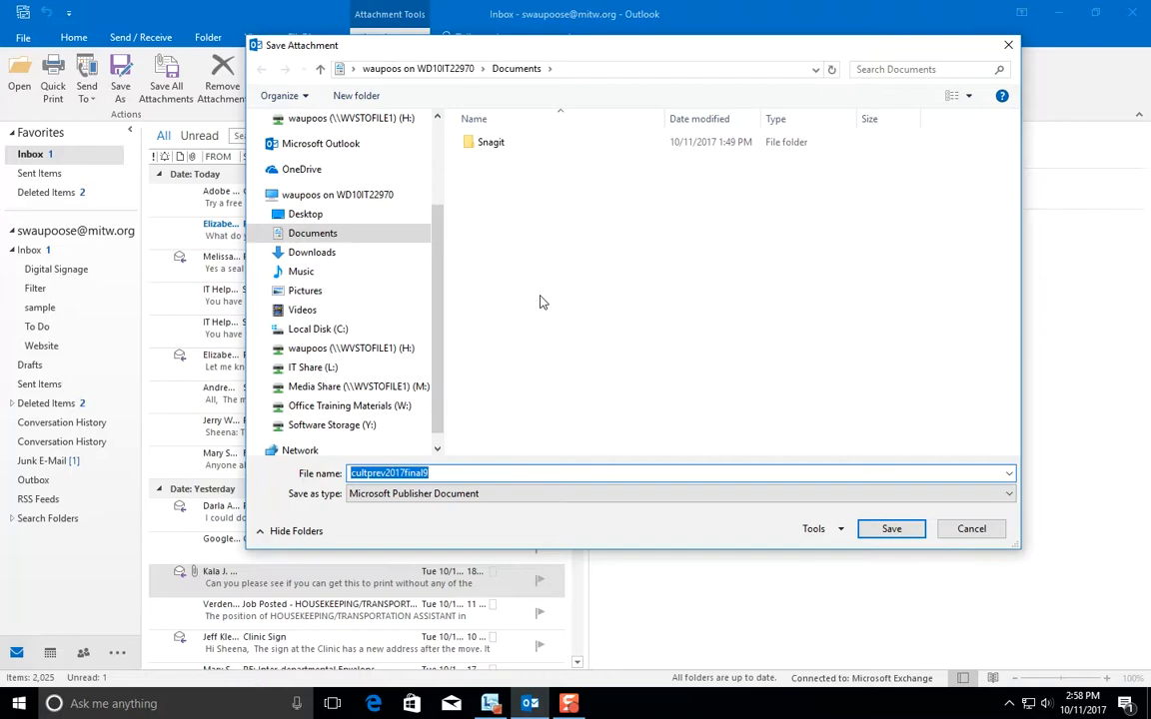
left_click(256, 195)
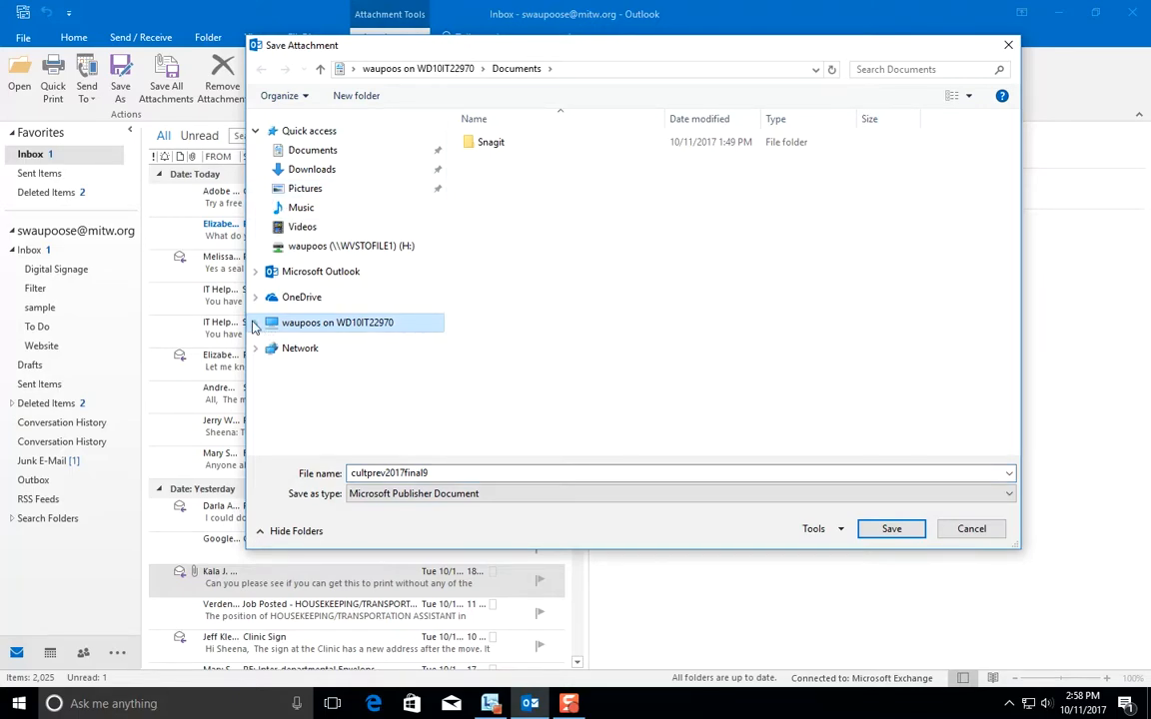
left_click(256, 323)
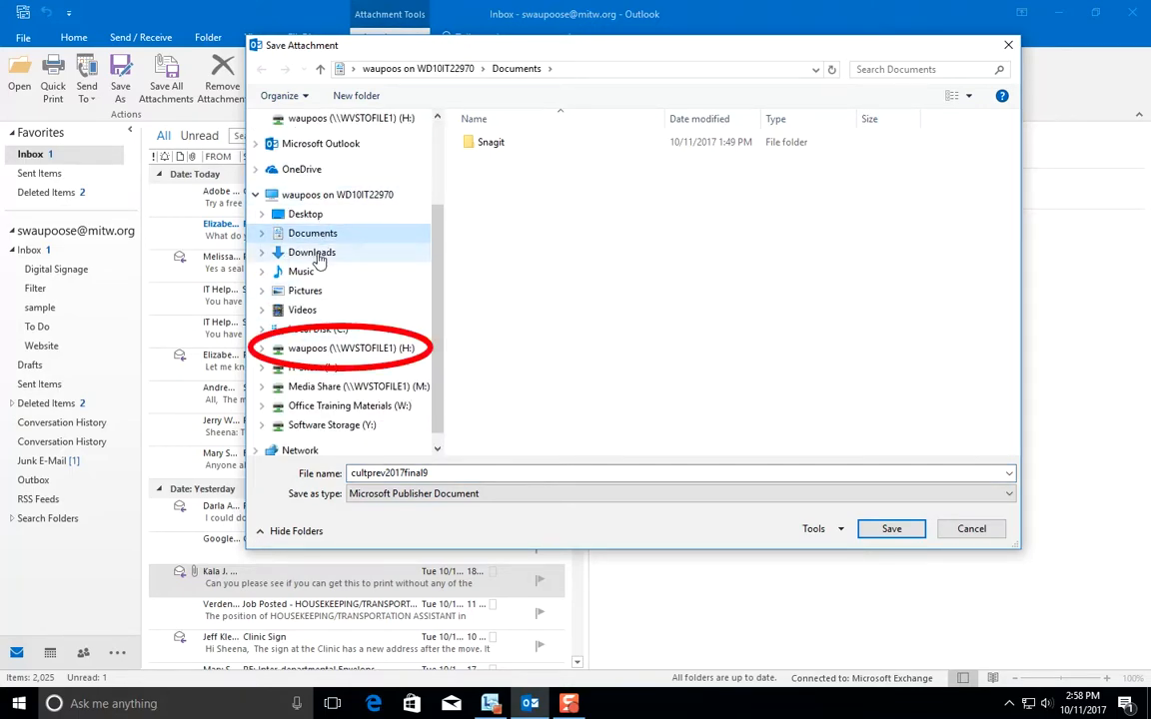
left_click(339, 349)
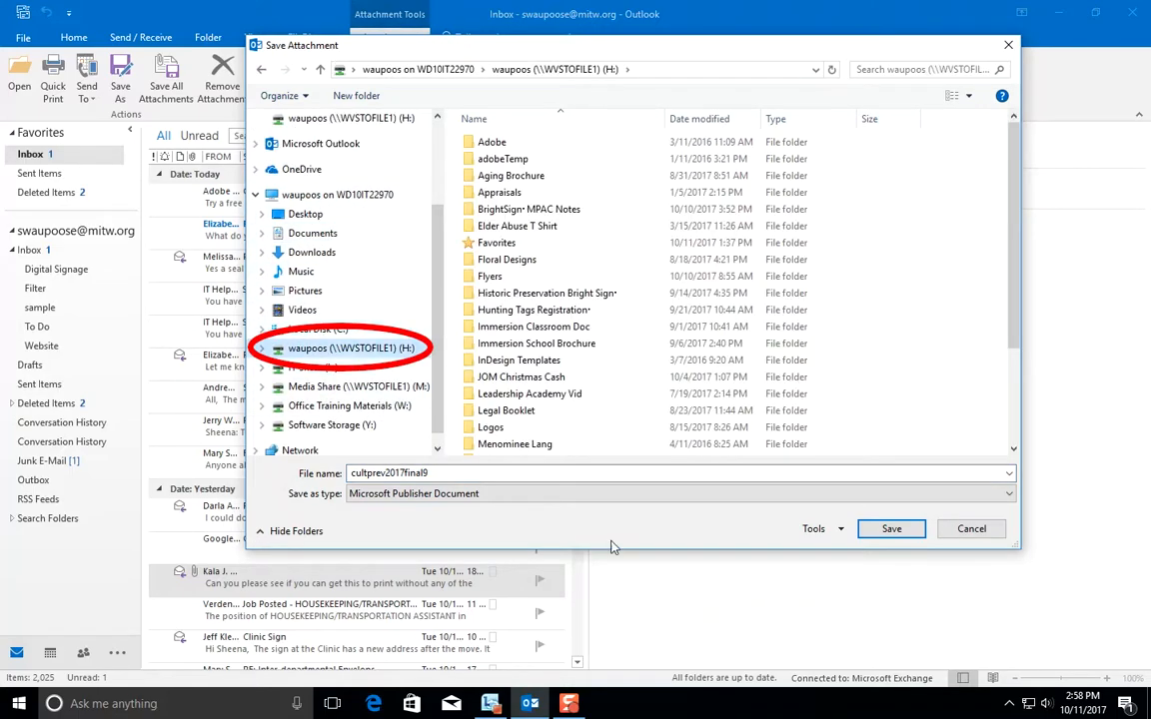
left_click(971, 530)
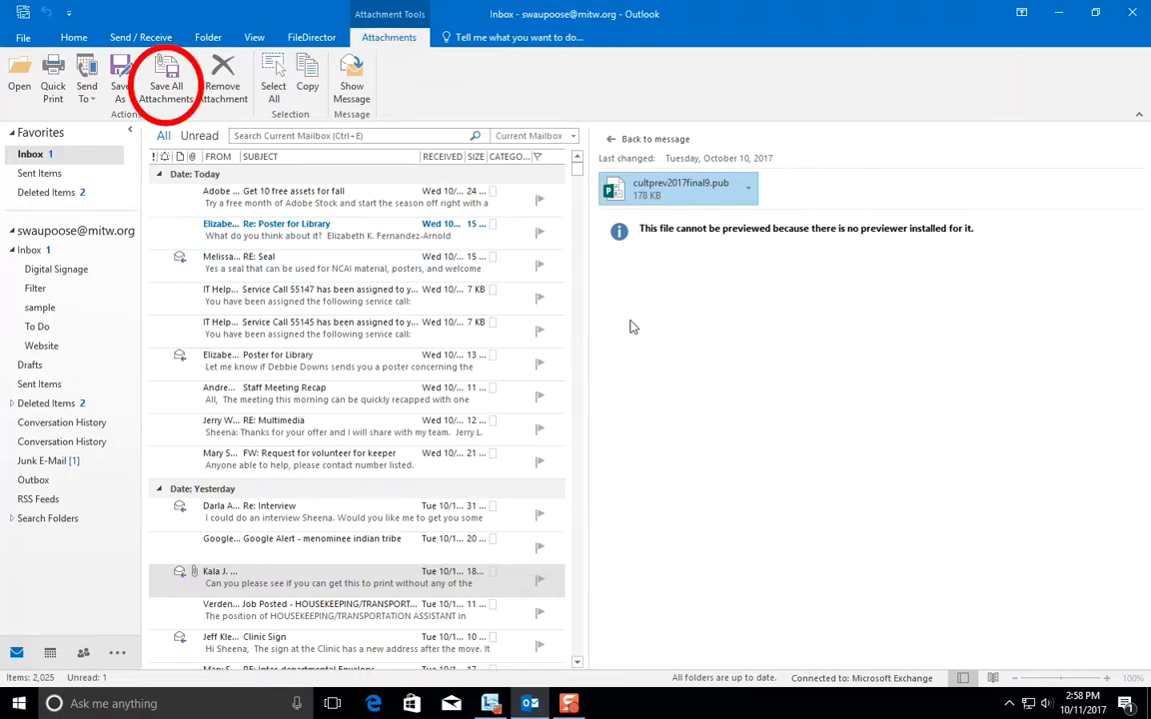
left_click(180, 89)
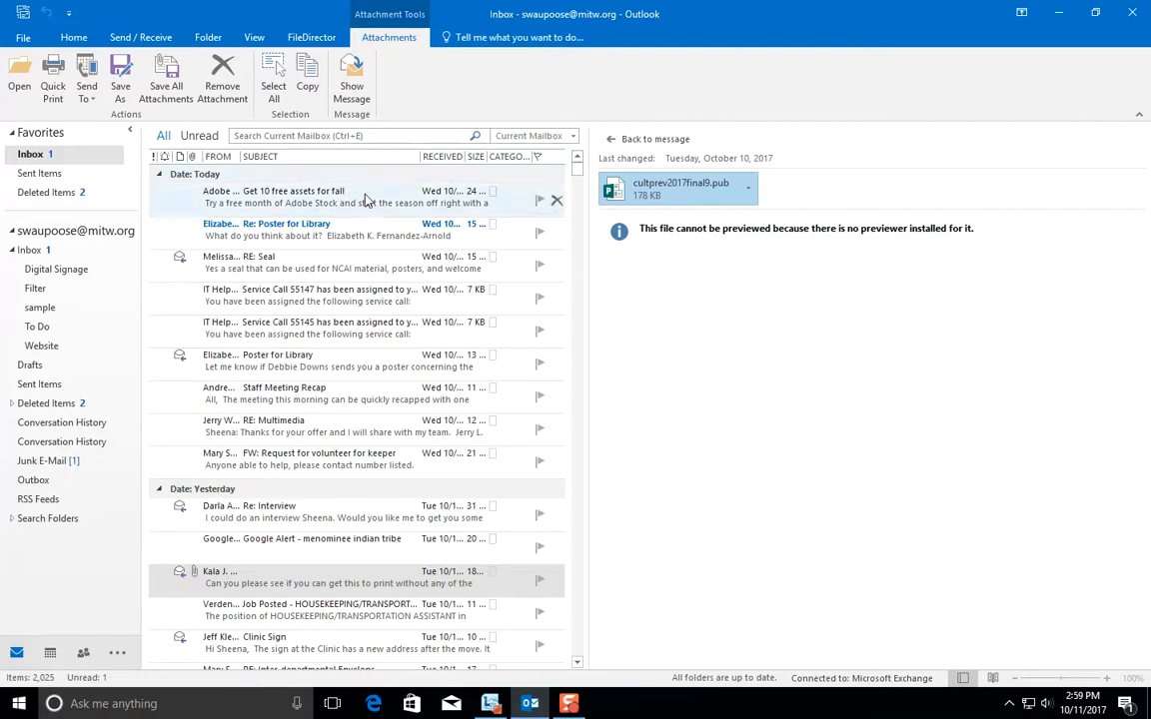
Open the Google Alert - menominee indian tribe message in its own window and start saving it as a file on the H: drive.
left_click(274, 557)
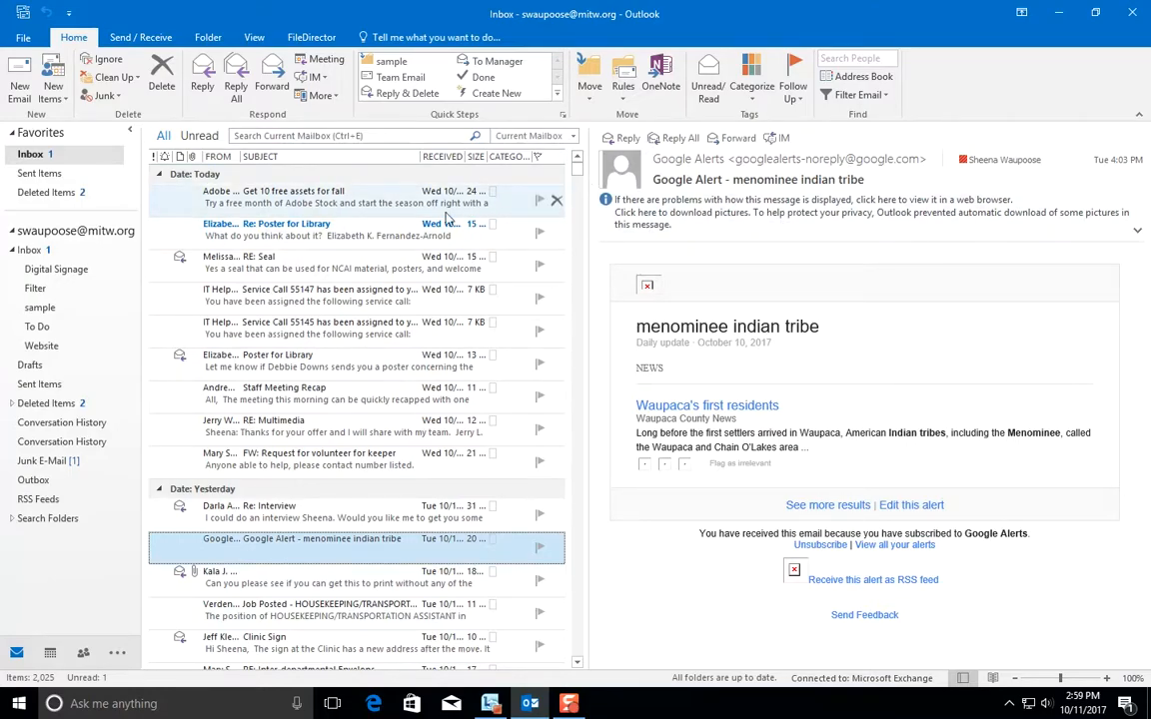
double_click(311, 542)
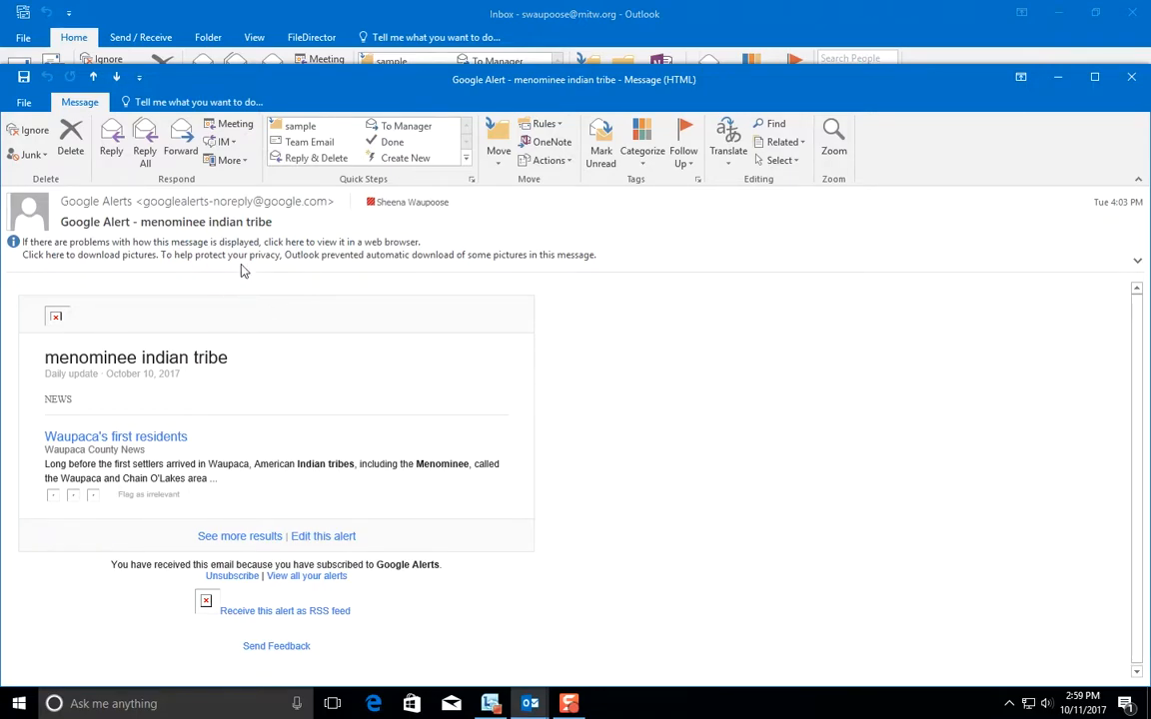
left_click(38, 108)
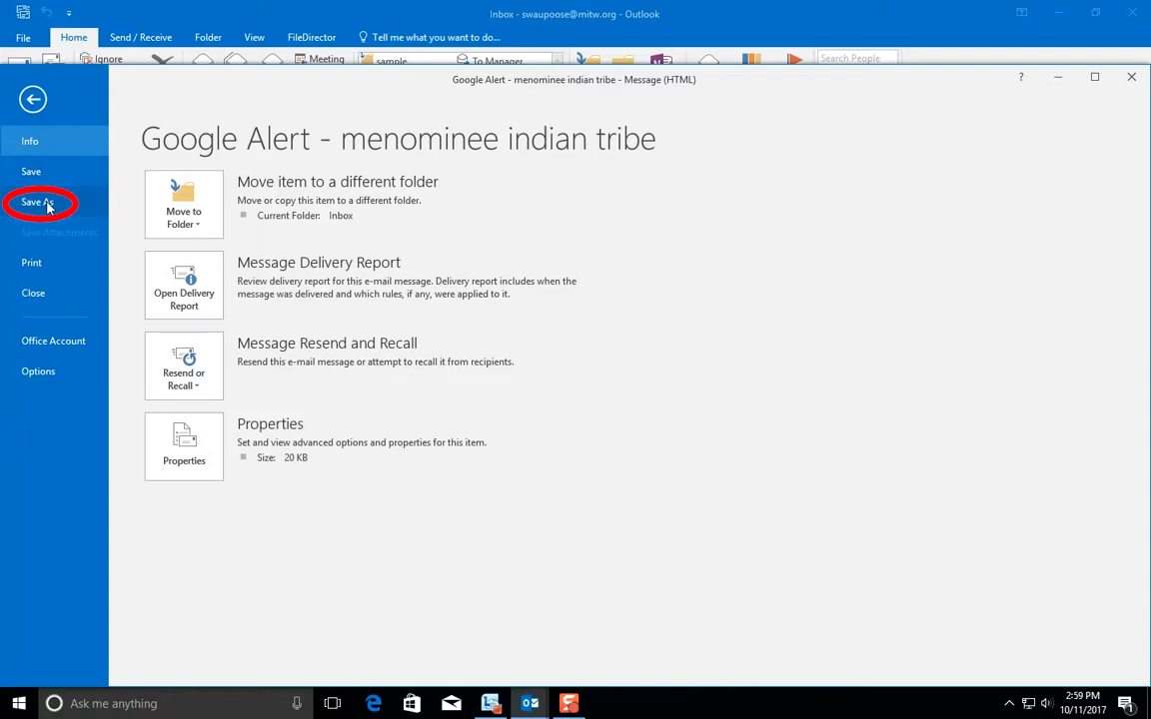
left_click(58, 205)
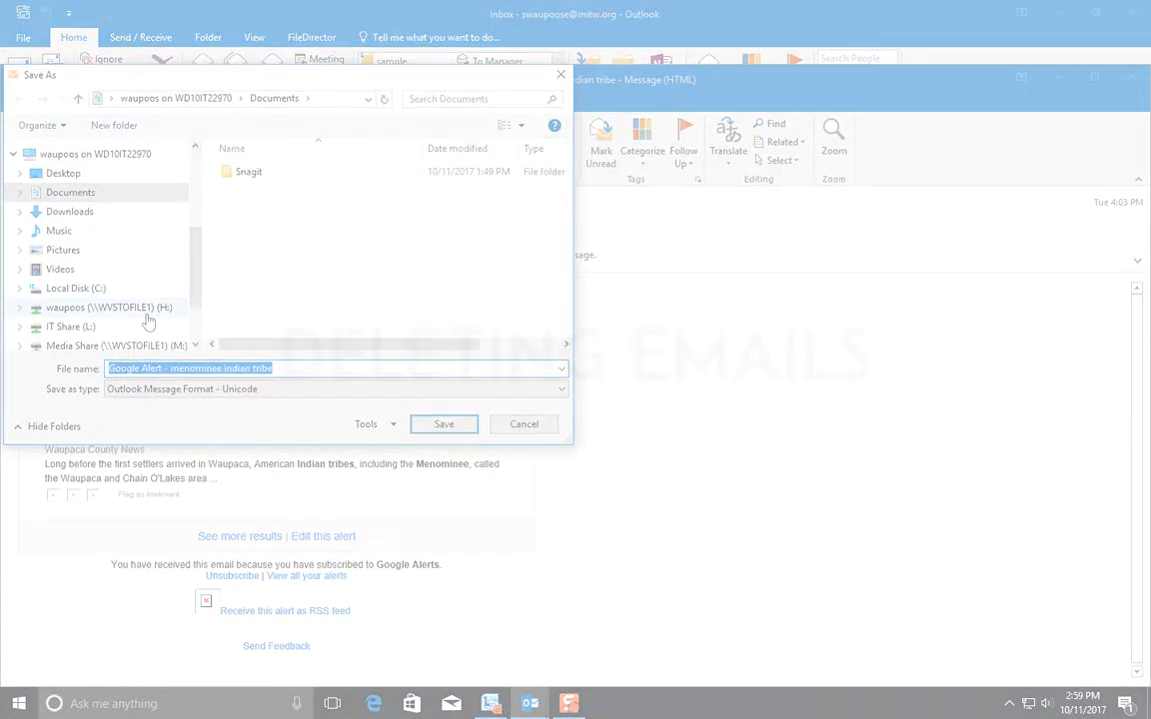
left_click(149, 308)
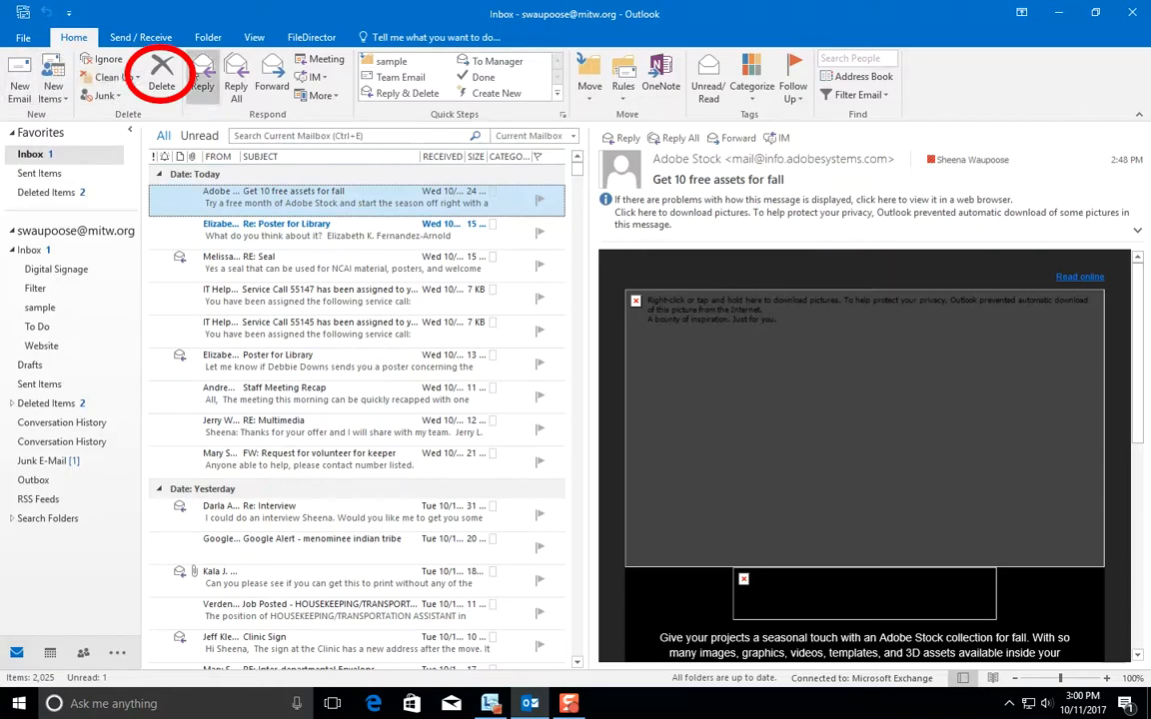
Delete the Get 10 free assets for fall message and check for it in the Deleted Items folder.
left_click(165, 75)
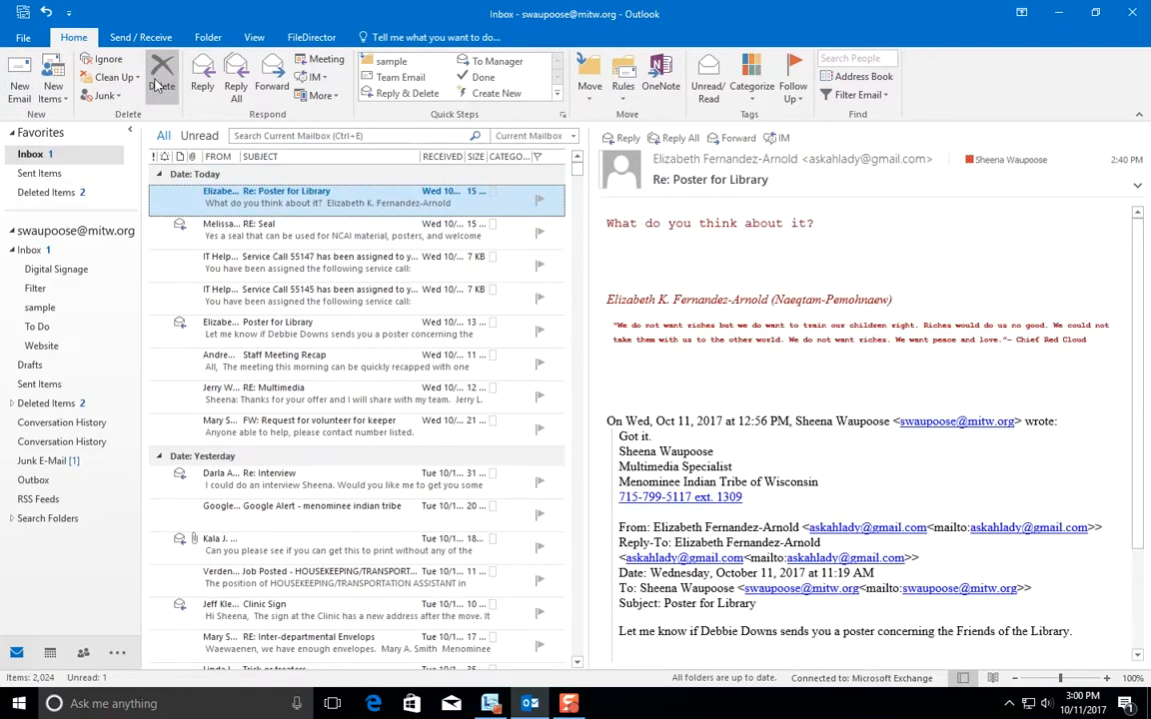
left_click(80, 404)
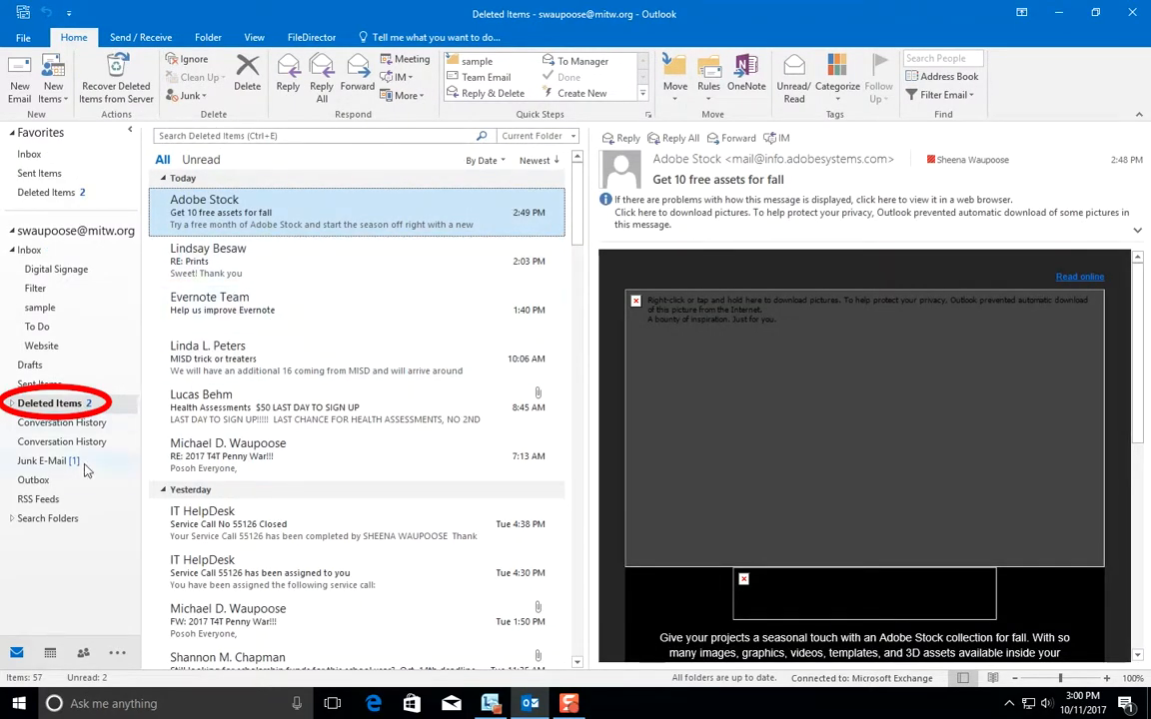
left_click(38, 154)
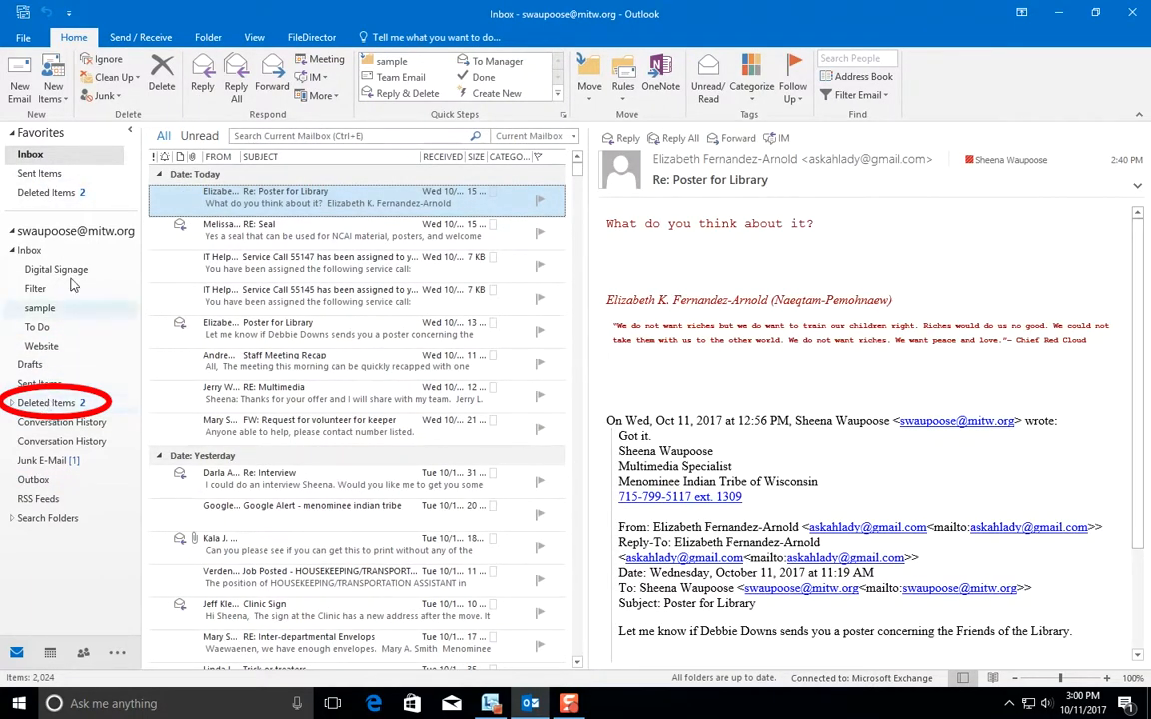
left_click(62, 406)
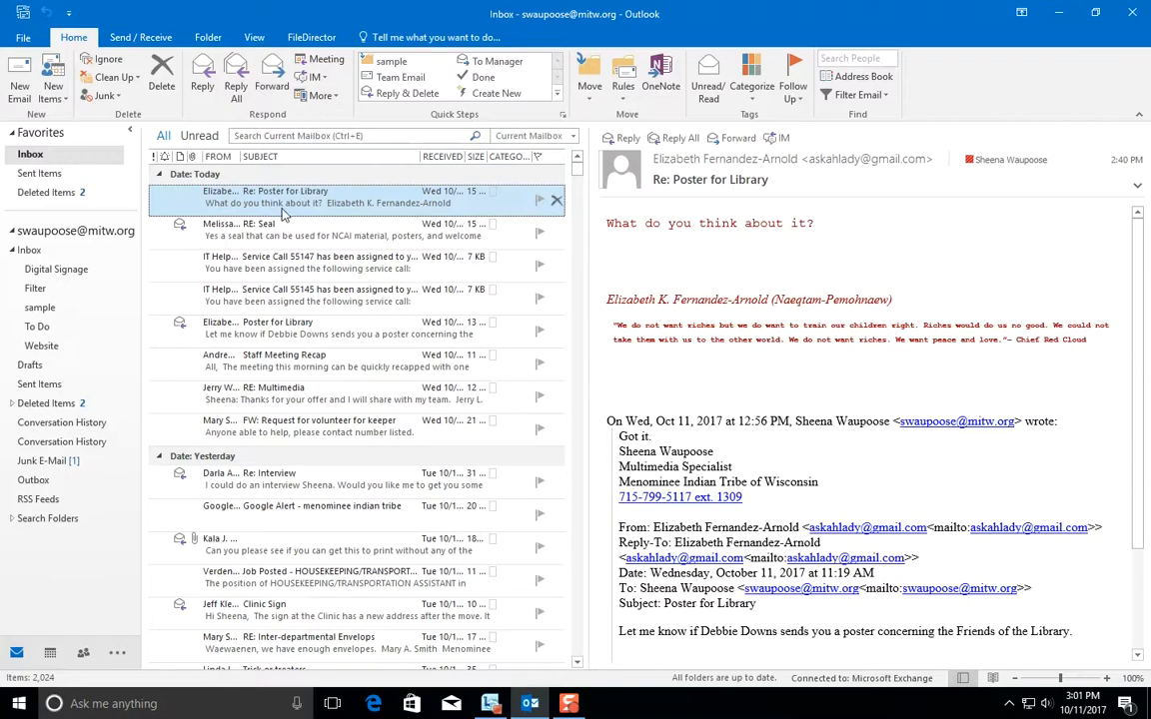
Examine the junk options for the RE: Seal message and check the Junk E-Mail folder.
right_click(270, 262)
left_click(250, 230)
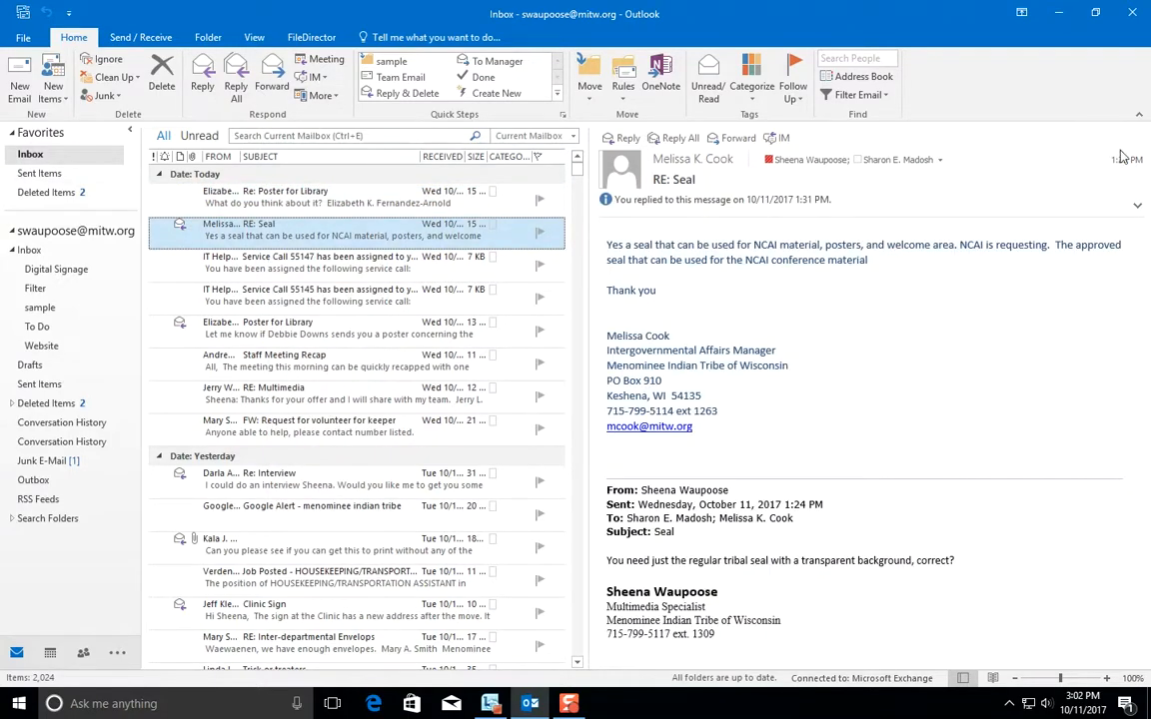
right_click(227, 237)
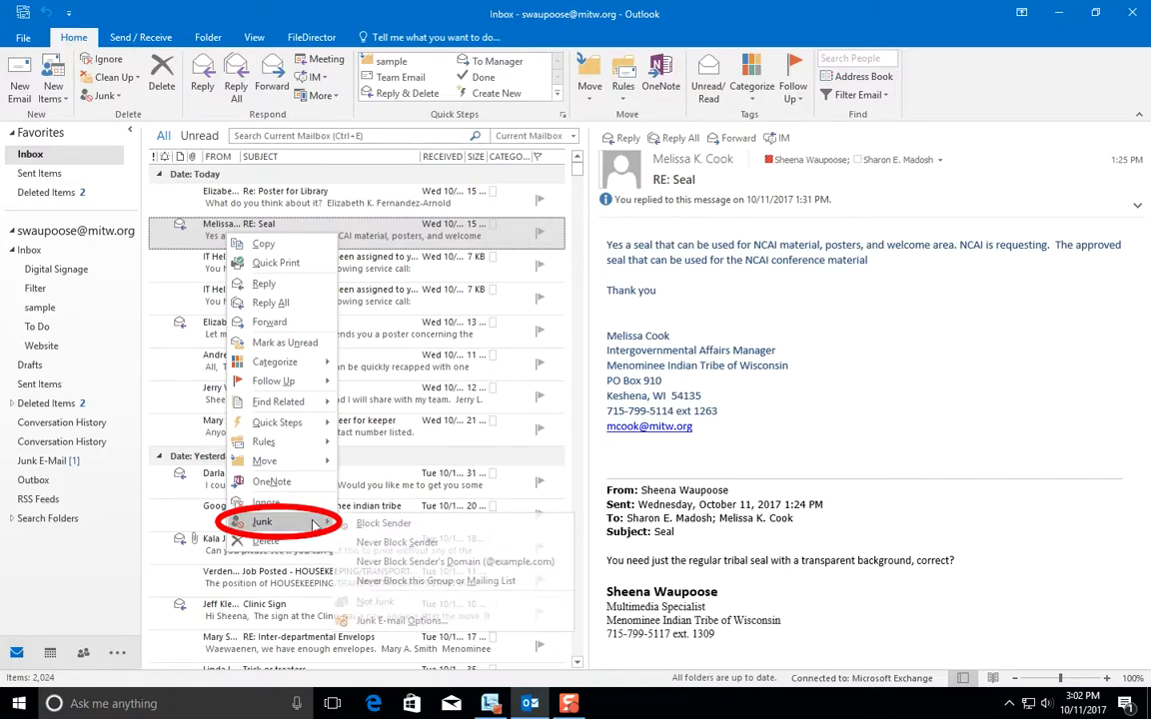
left_click(85, 577)
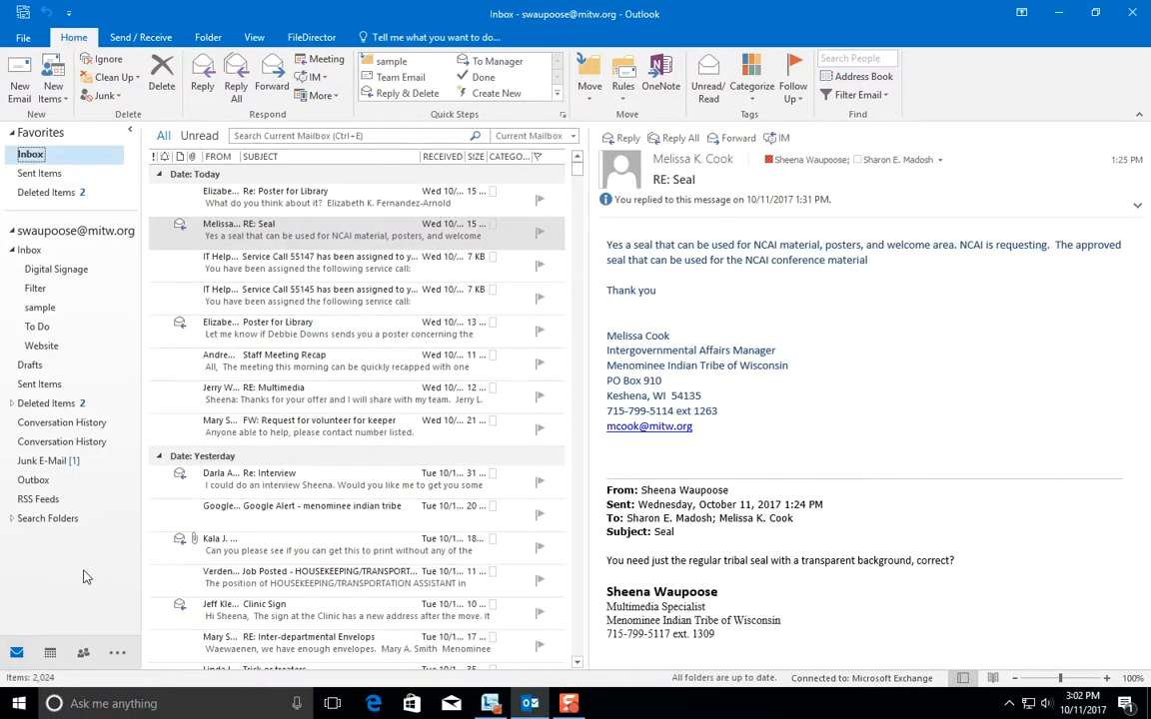
left_click(57, 465)
left_click(324, 221)
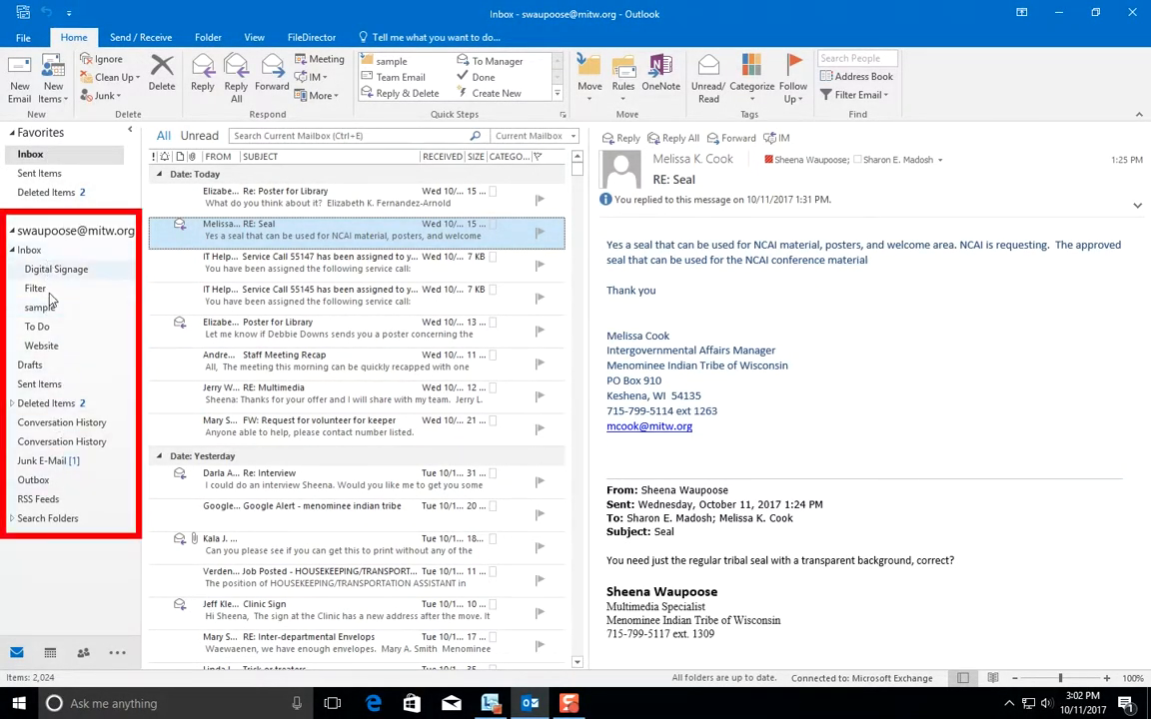
Collapse the Inbox subfolders and the whole mailbox folder tree, and expand both again.
left_click(12, 250)
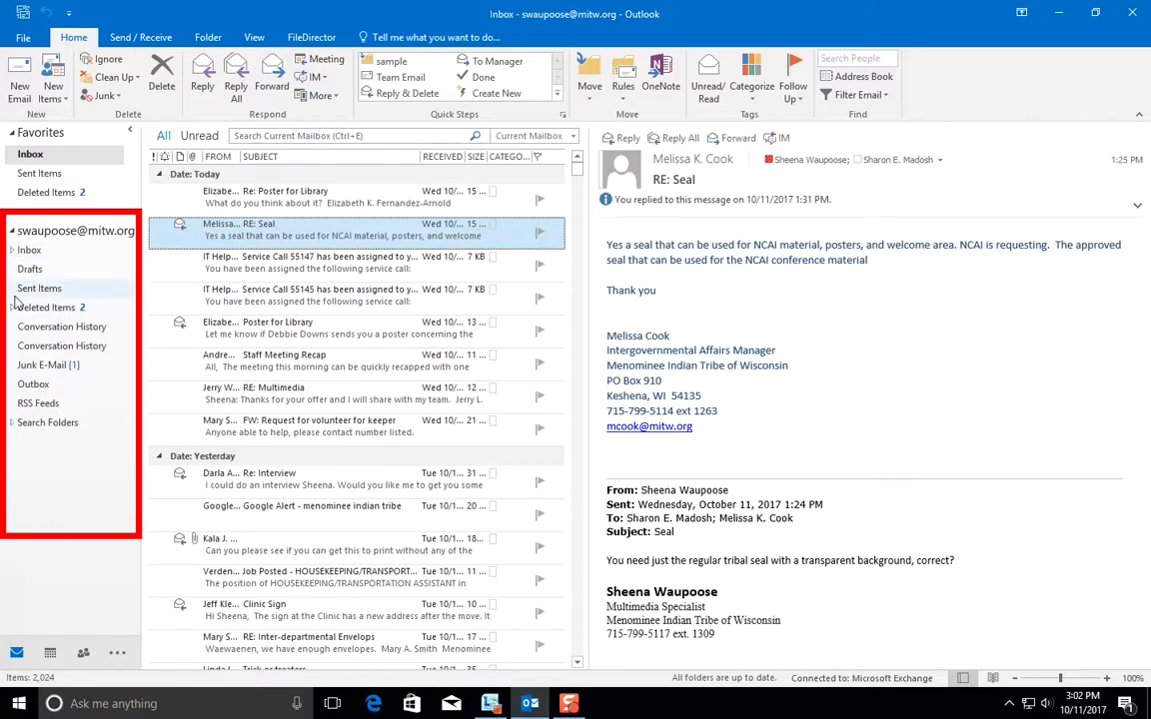
left_click(12, 231)
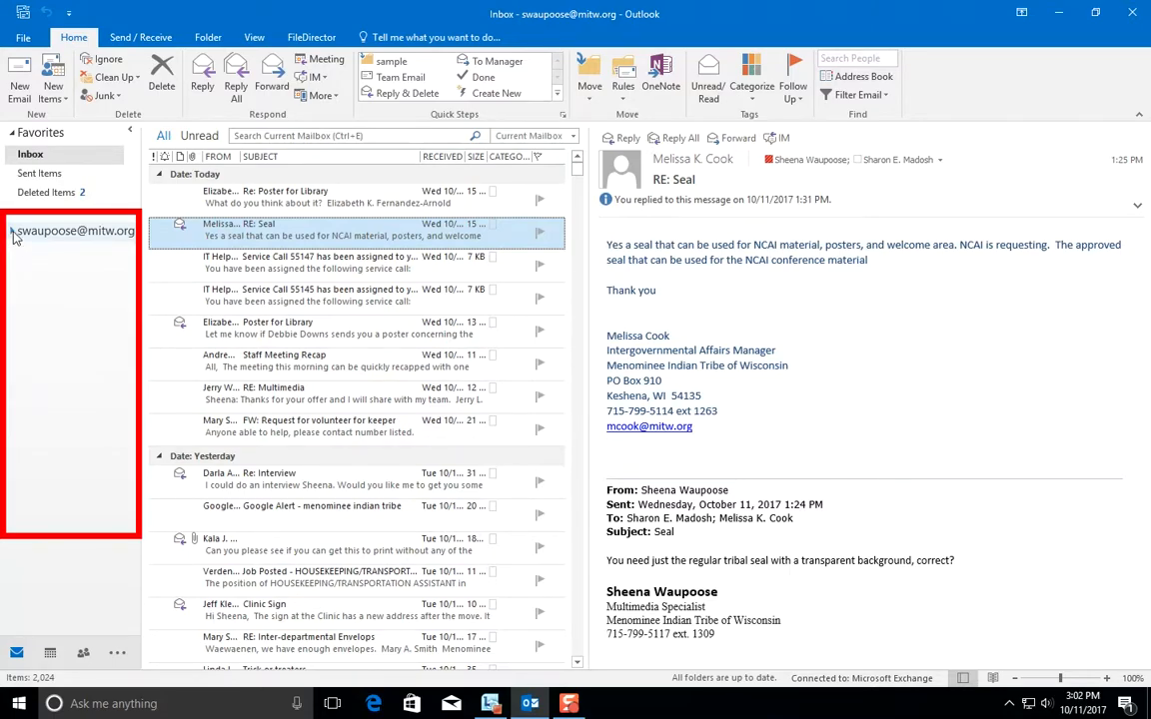
left_click(12, 232)
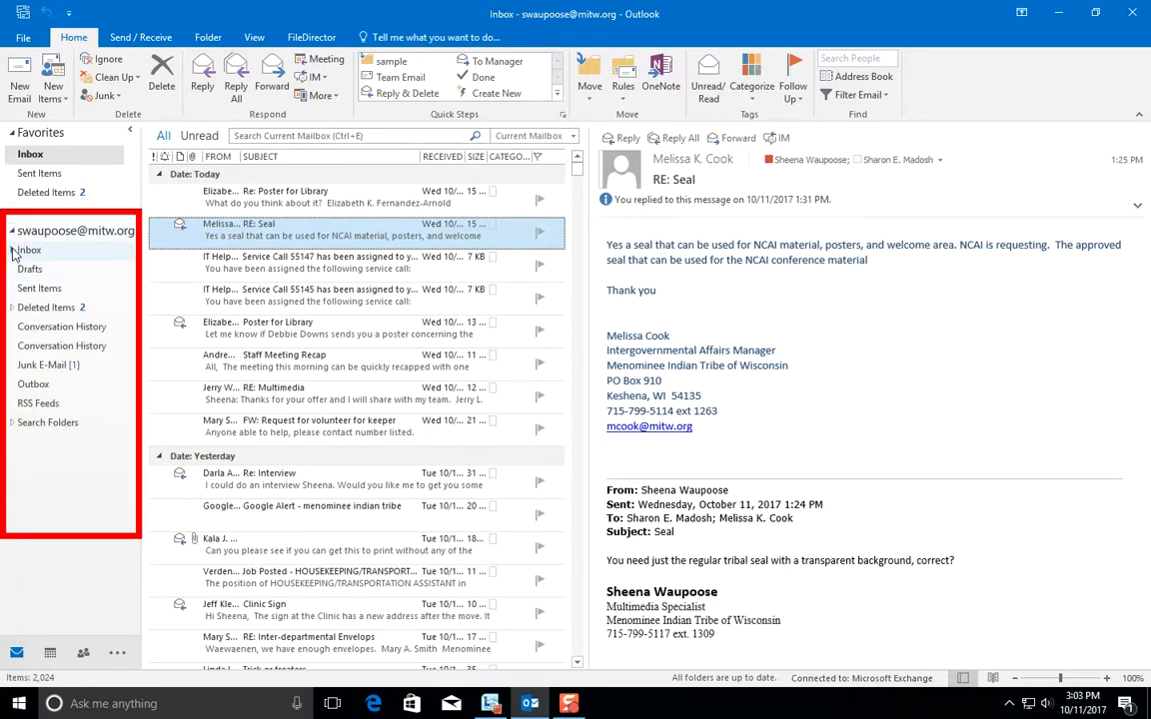
left_click(12, 250)
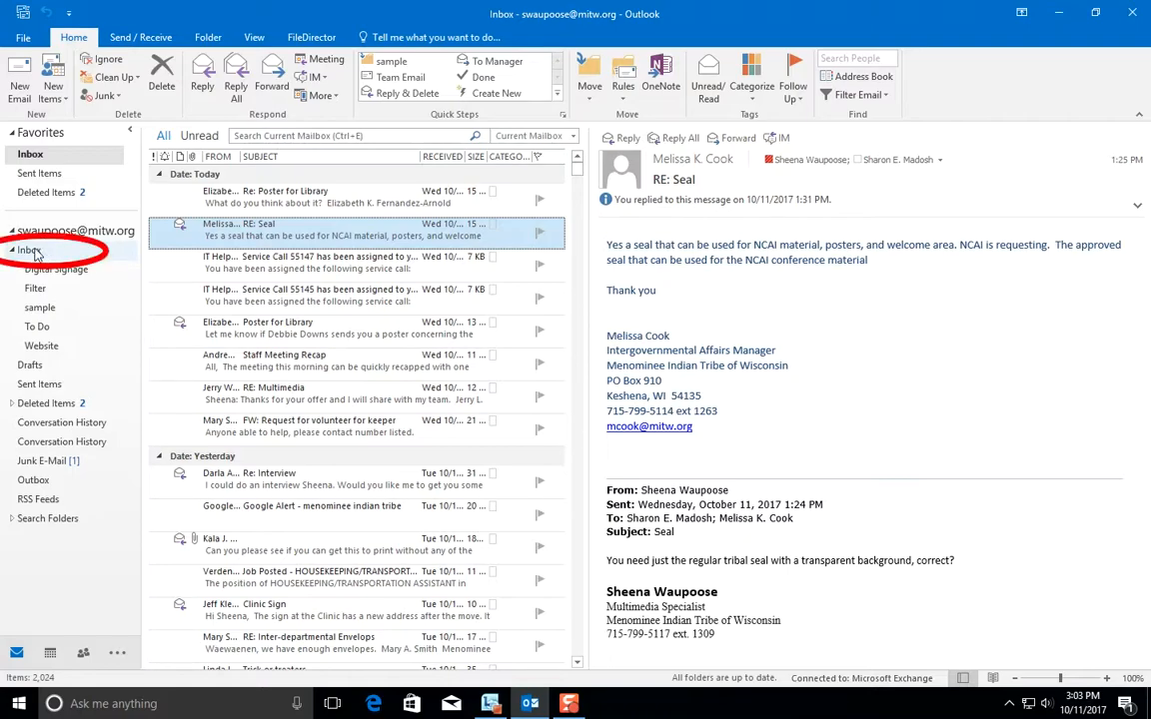
Start a new folder under the Inbox, abandon it without a name, and select the sample folder.
right_click(33, 251)
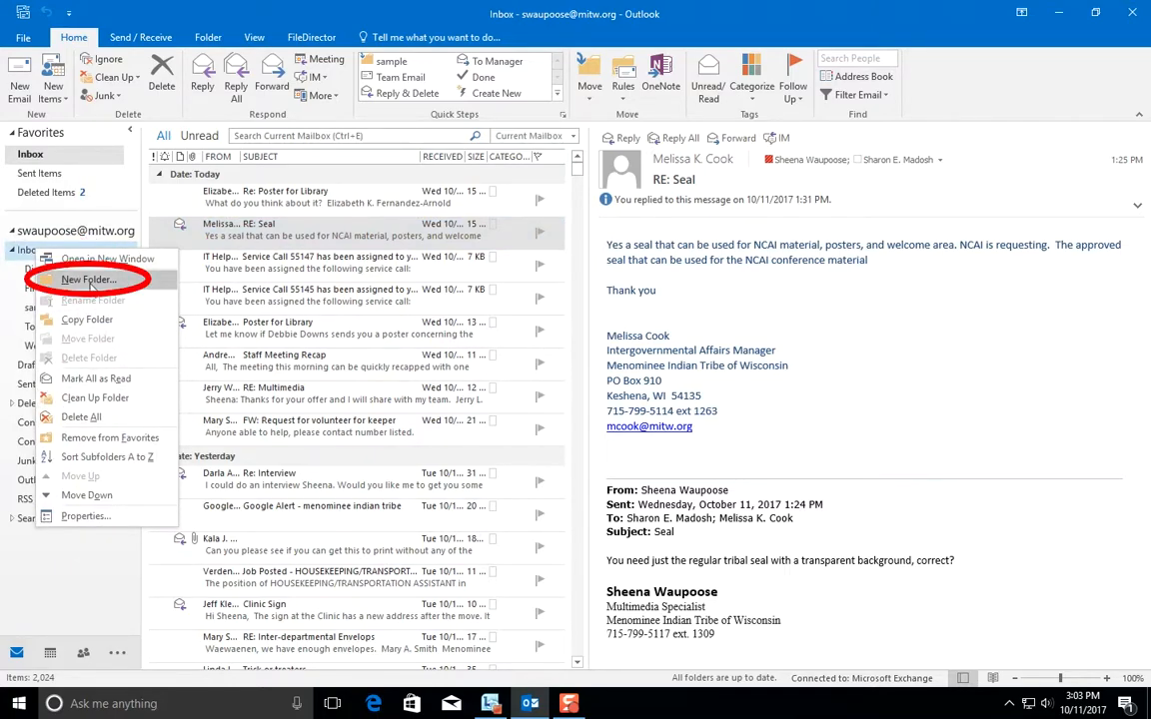
left_click(89, 280)
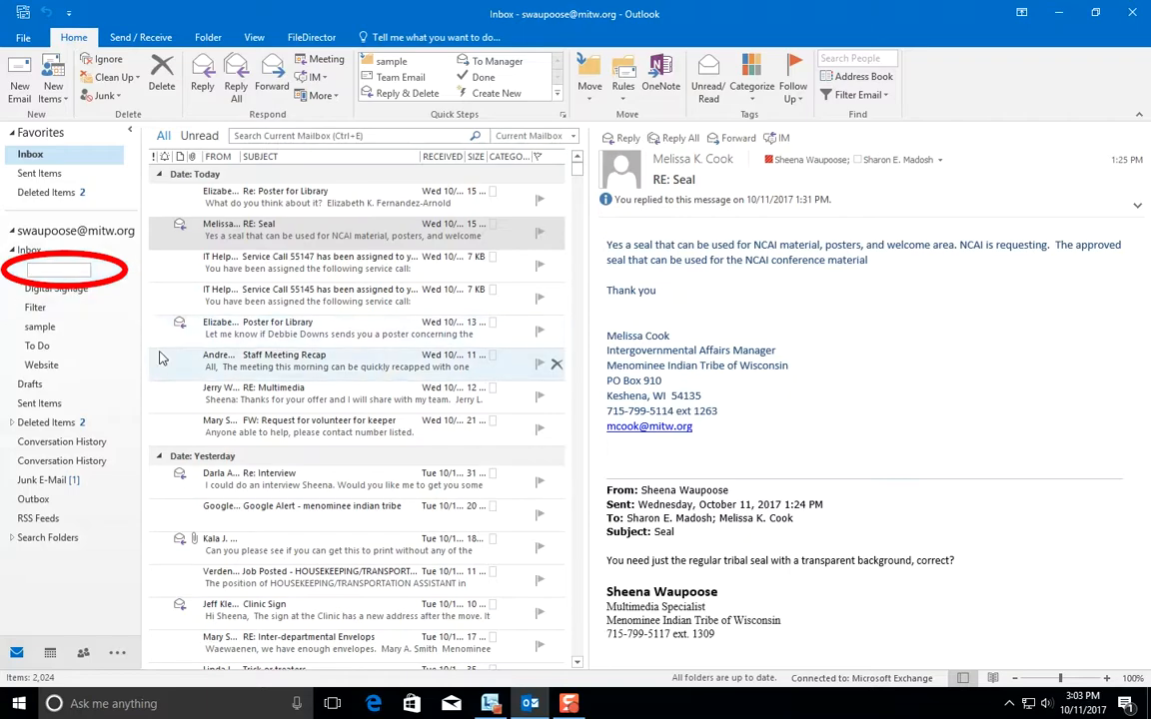
left_click(165, 295)
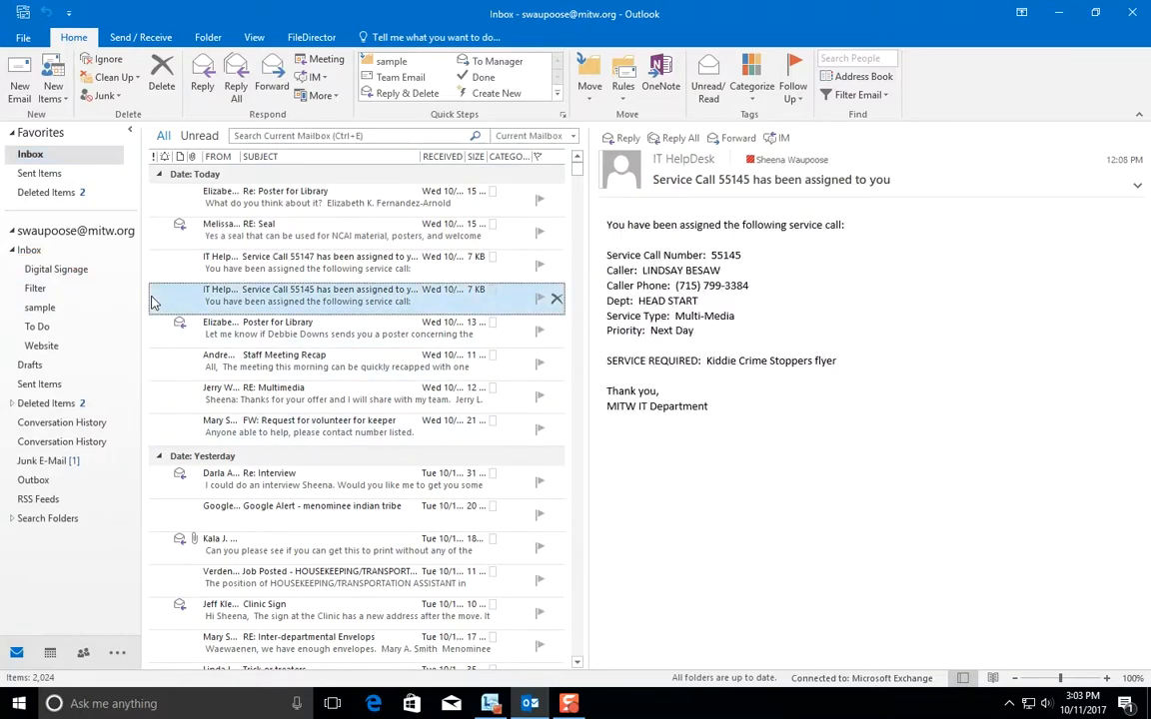
left_click(48, 310)
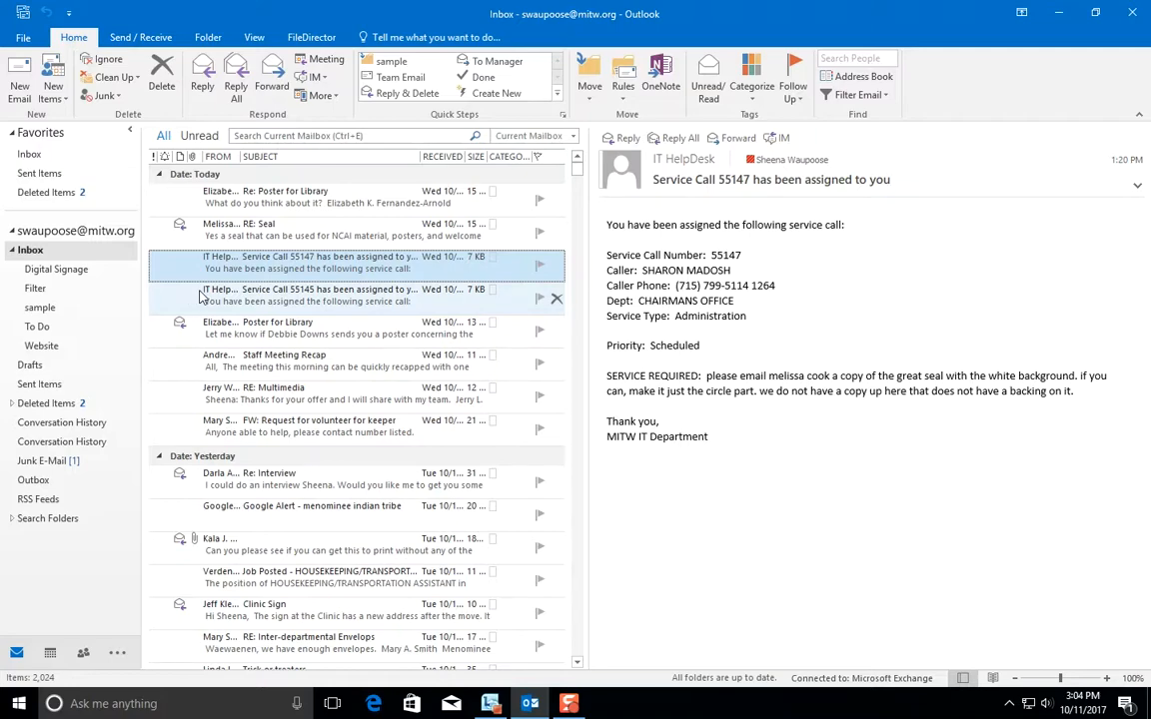
Try enabling automatic replies for a limited time range, review the messages for inside and outside the organization, and cancel the settings.
left_click(32, 38)
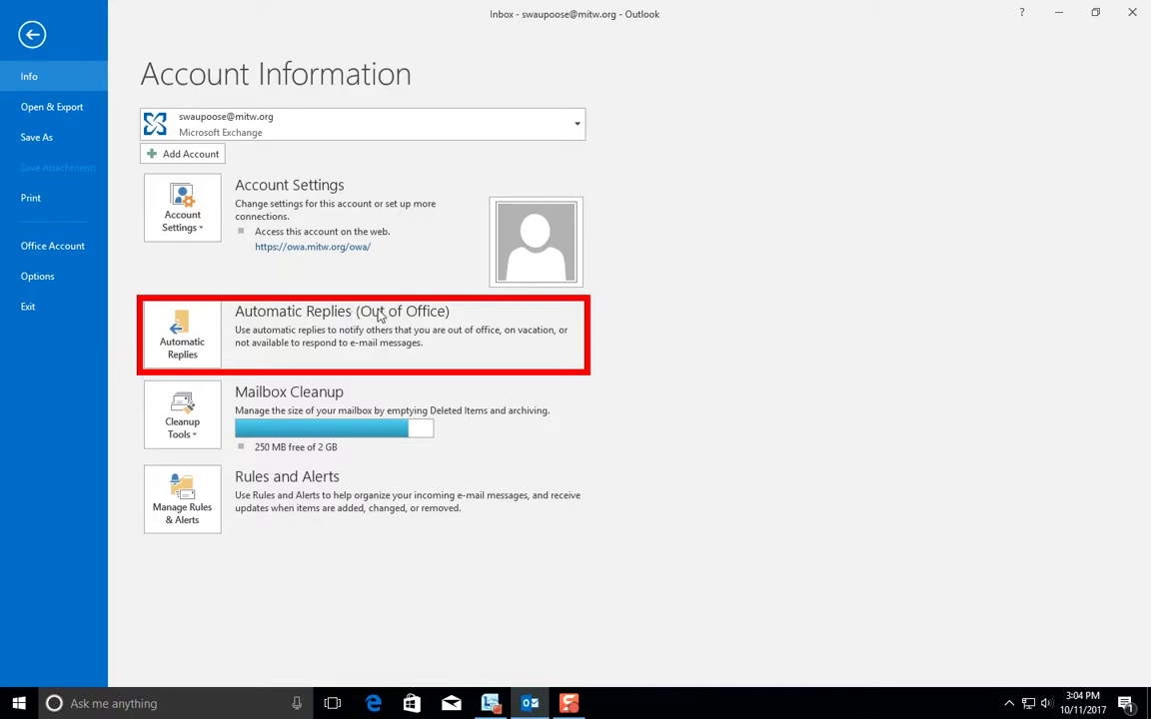
left_click(194, 320)
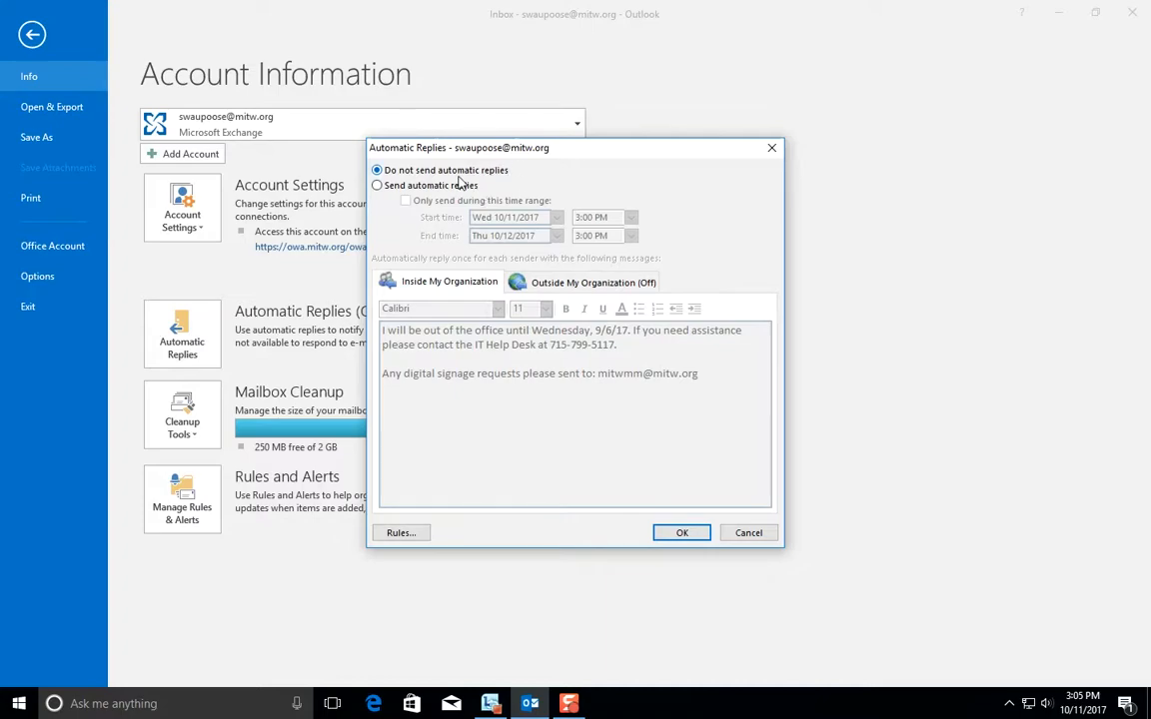
left_click(398, 186)
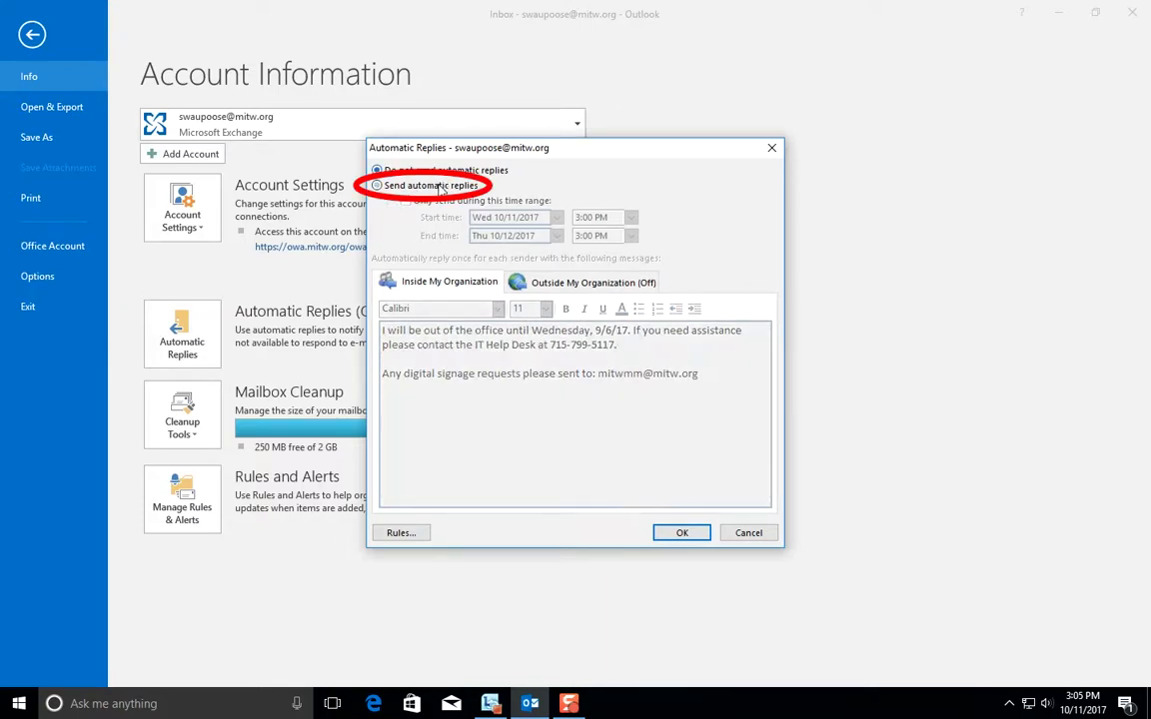
left_click(405, 201)
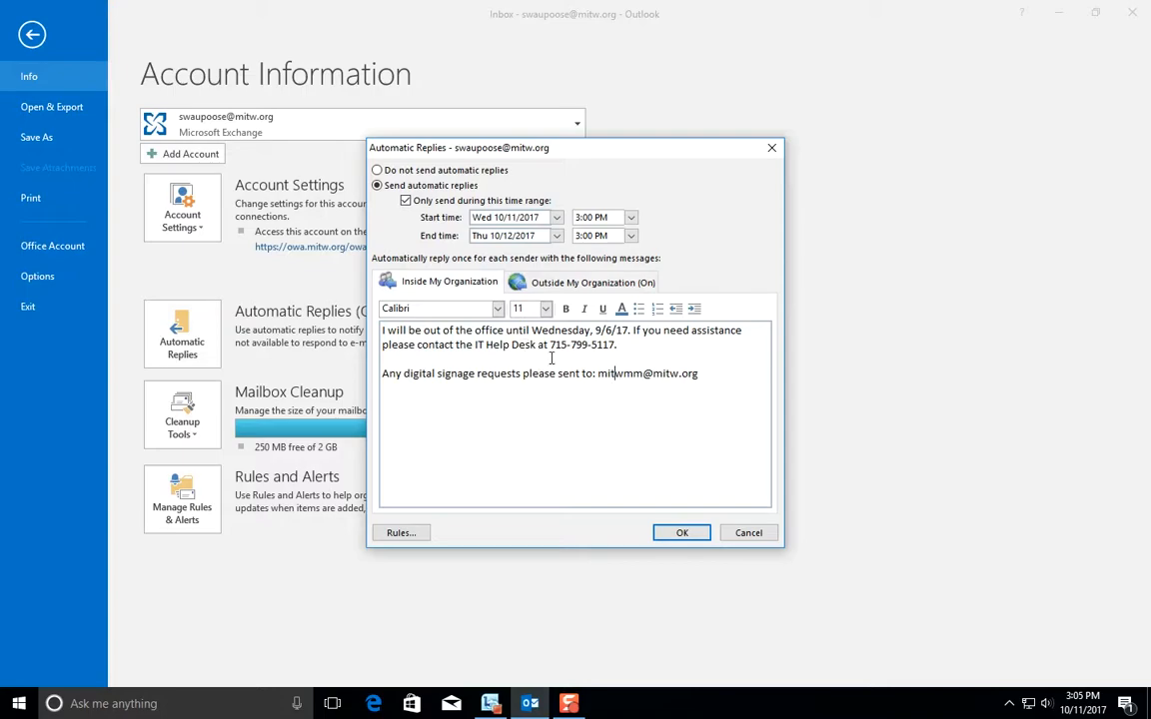
left_click(559, 281)
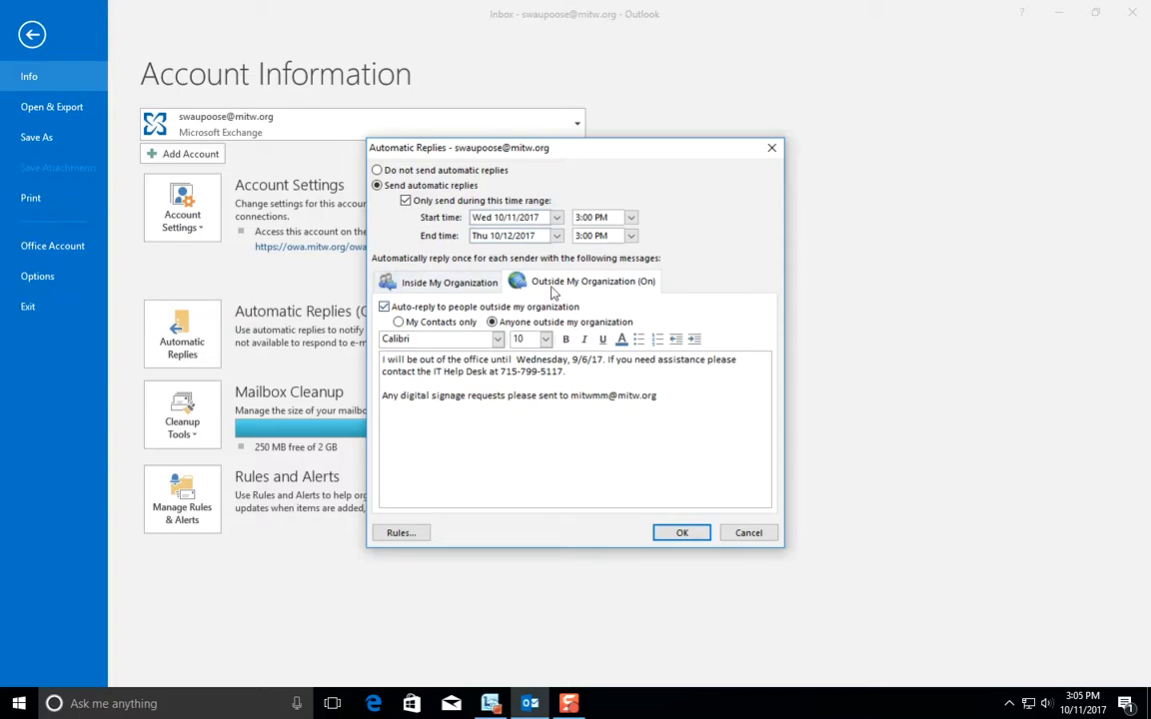
left_click(450, 282)
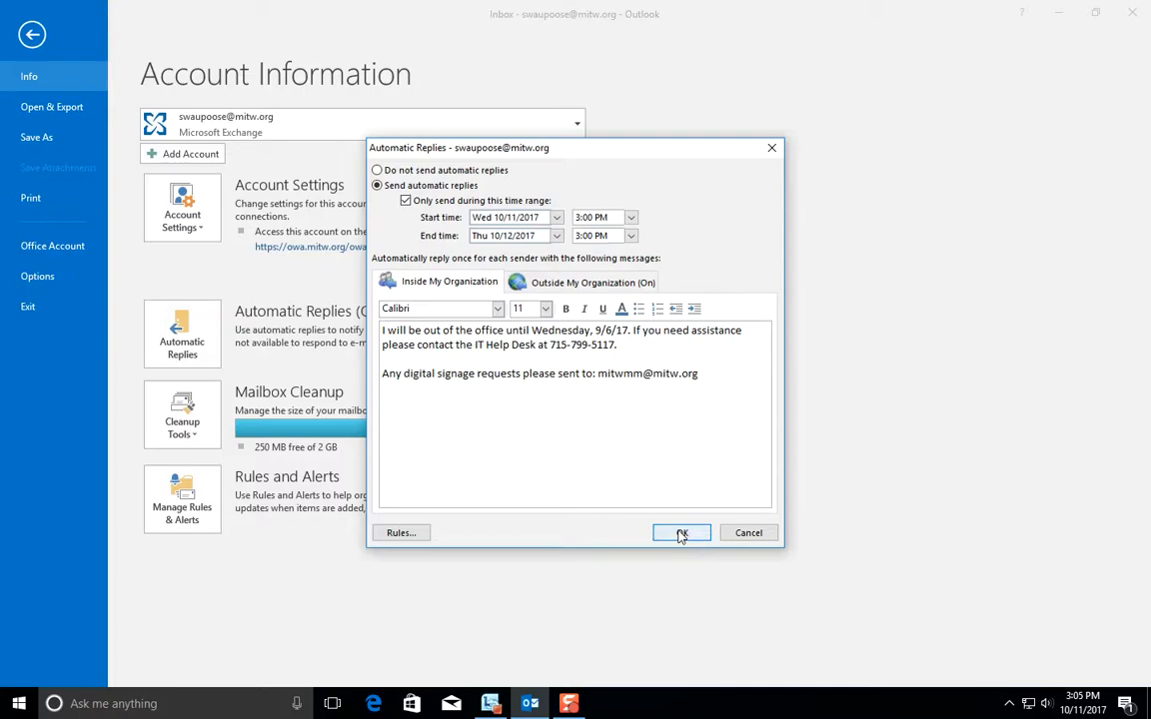
left_click(746, 533)
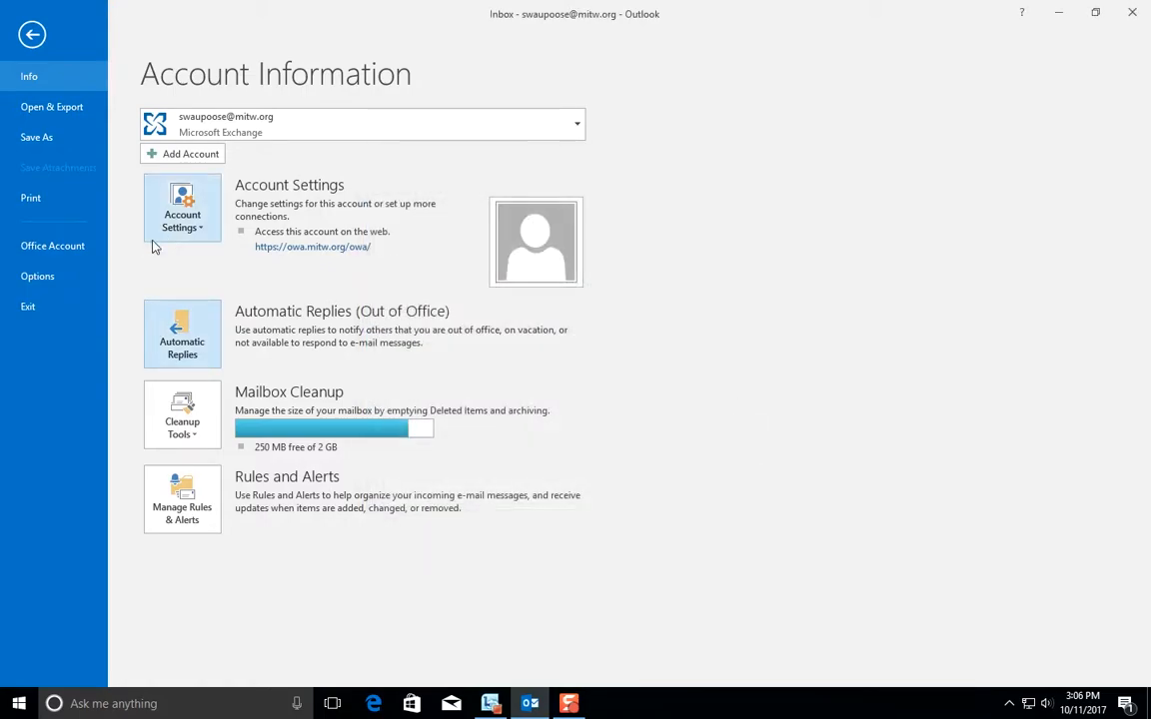